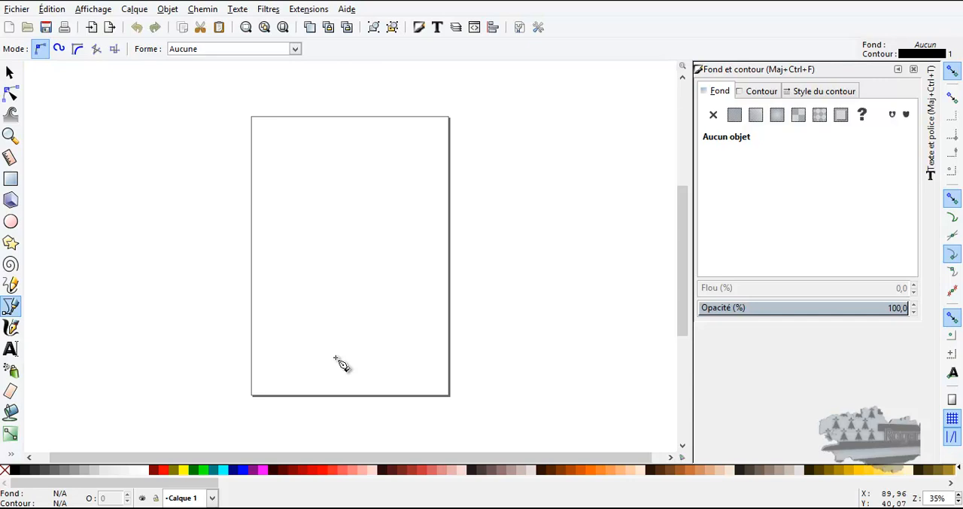
Step: Switch to the browser and look through the Import SVG plugin page, including its compatibility, installation note, video and documentation
left_click(124, 508)
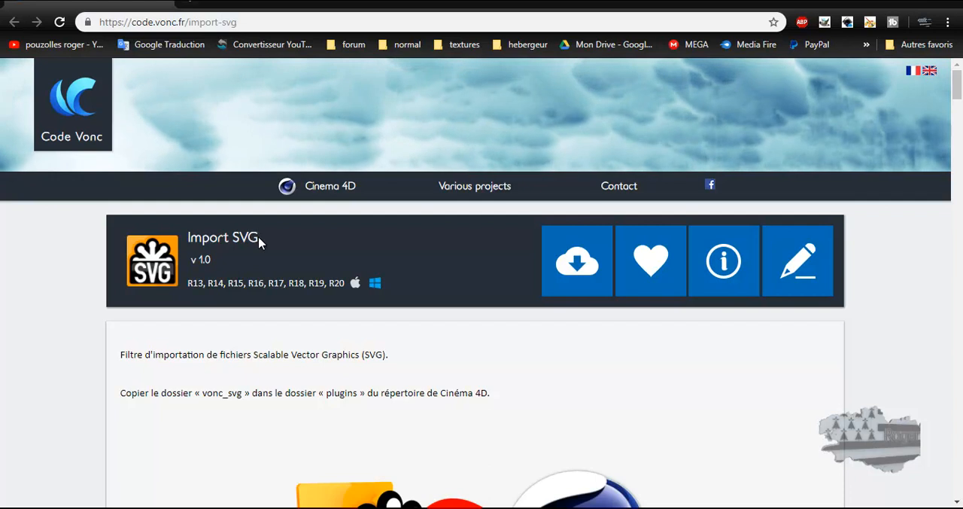
scroll(50, 345, "down", 2)
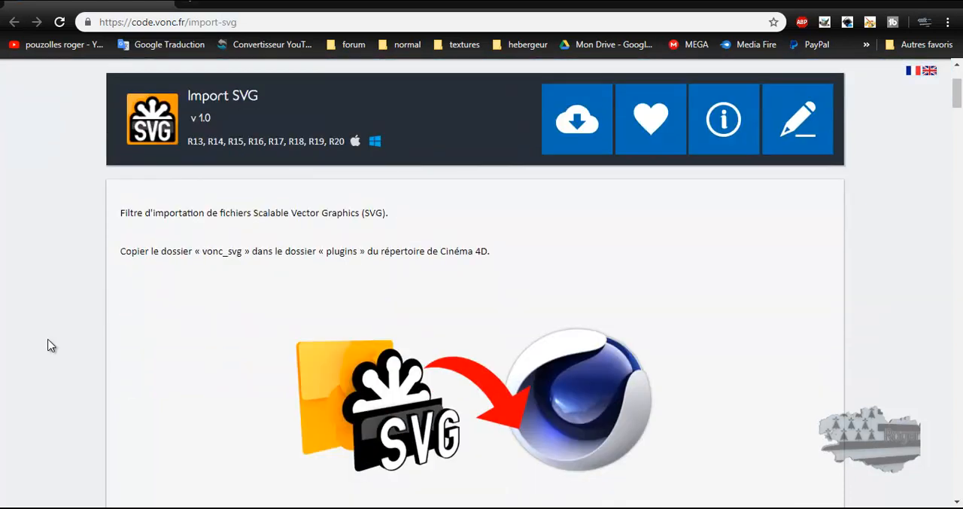
scroll(50, 345, "down", 1)
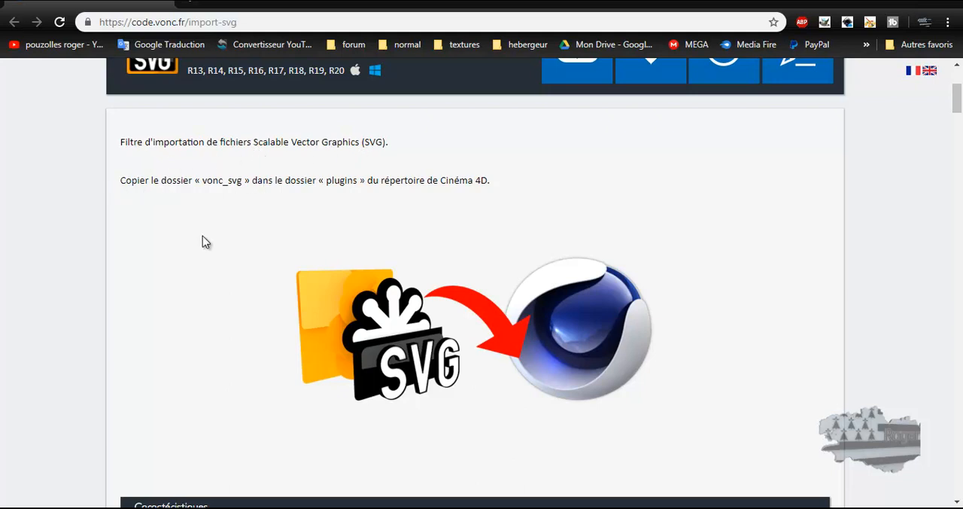
scroll(204, 240, "down", 7)
scroll(74, 277, "down", 5)
scroll(364, 230, "up", 1)
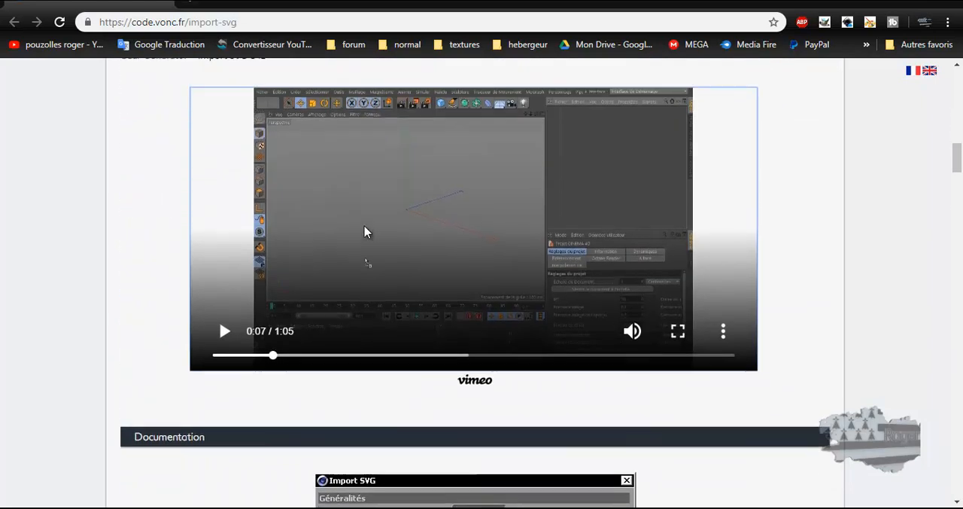
scroll(75, 289, "up", 1)
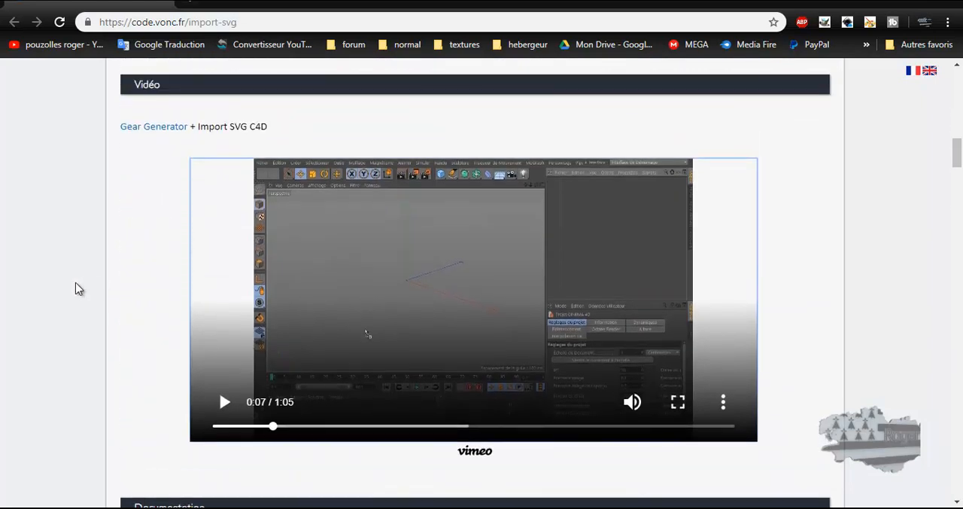
scroll(75, 288, "up", 15)
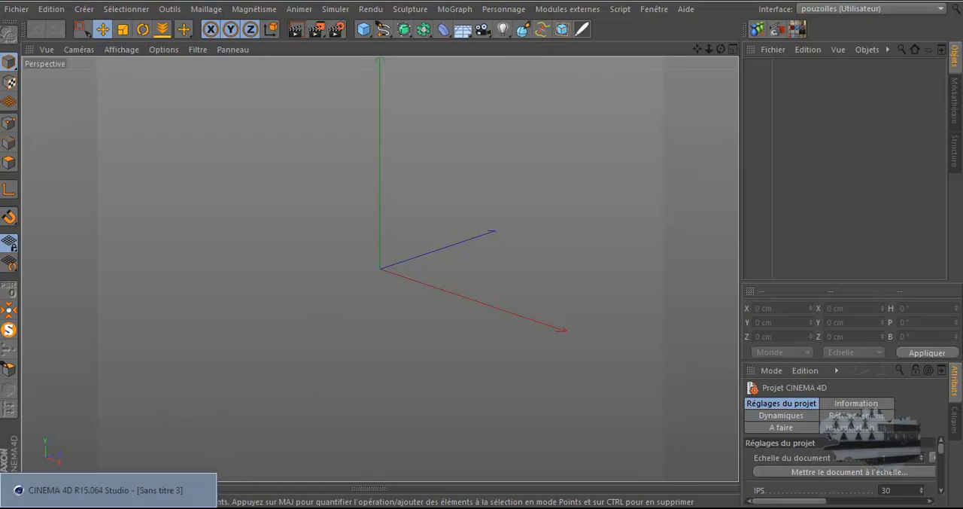
Step: Switch to Inkscape and draw a closed, irregular curved outline with the Bezier pen across most of the blank page
left_click(141, 506)
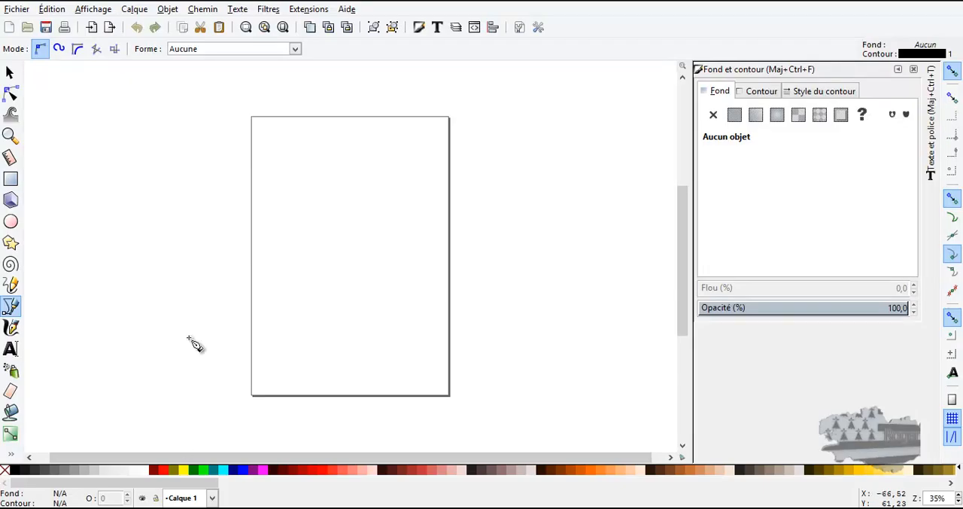
left_click(11, 307)
left_click_drag(293, 163, 391, 183)
left_click_drag(399, 238, 389, 296)
left_click_drag(415, 342, 428, 376)
left_click_drag(387, 384, 298, 170)
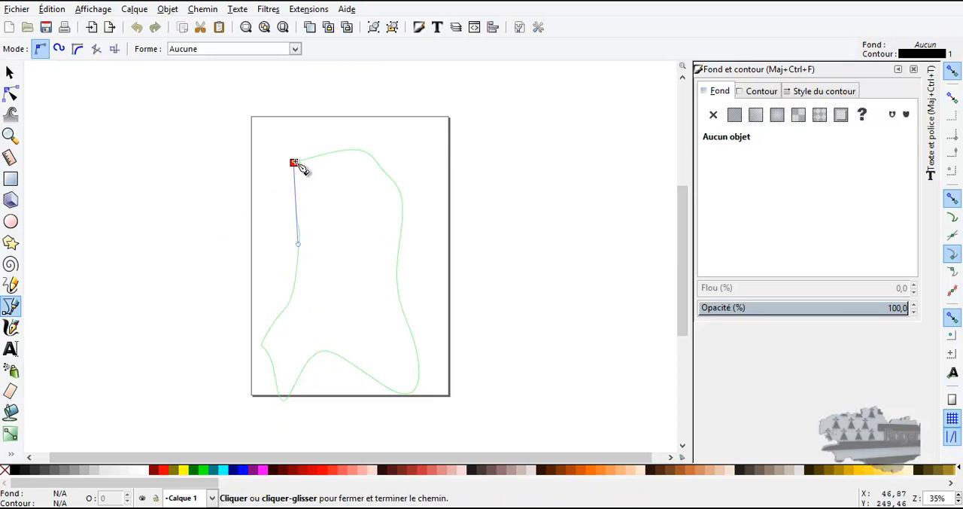
left_click(295, 163)
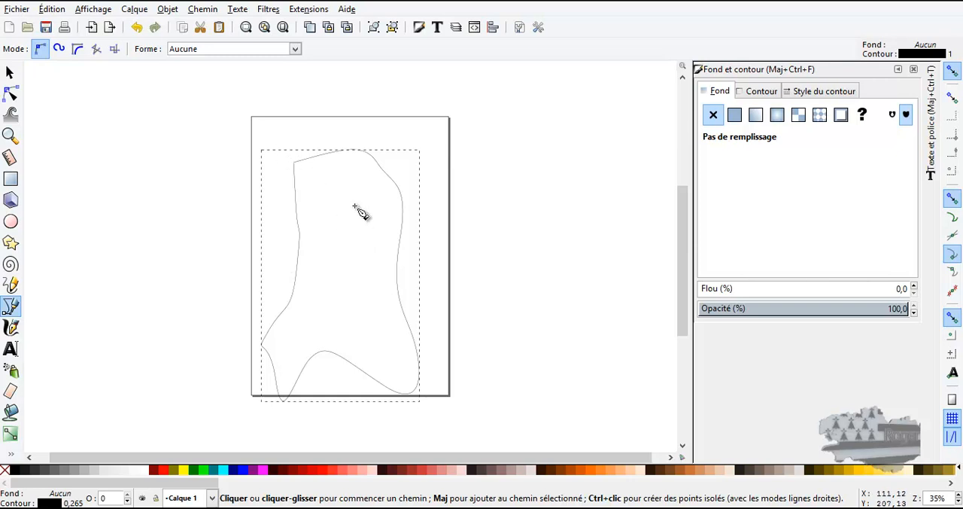
Step: Save the drawing on the desktop (Bureau) as dessin.svg in SVG Inkscape format
left_click(16, 10)
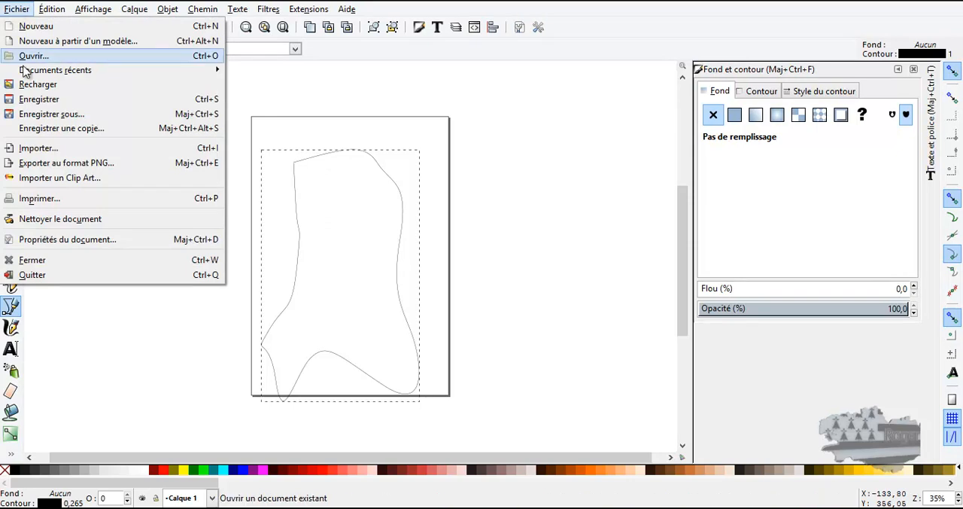
left_click(51, 117)
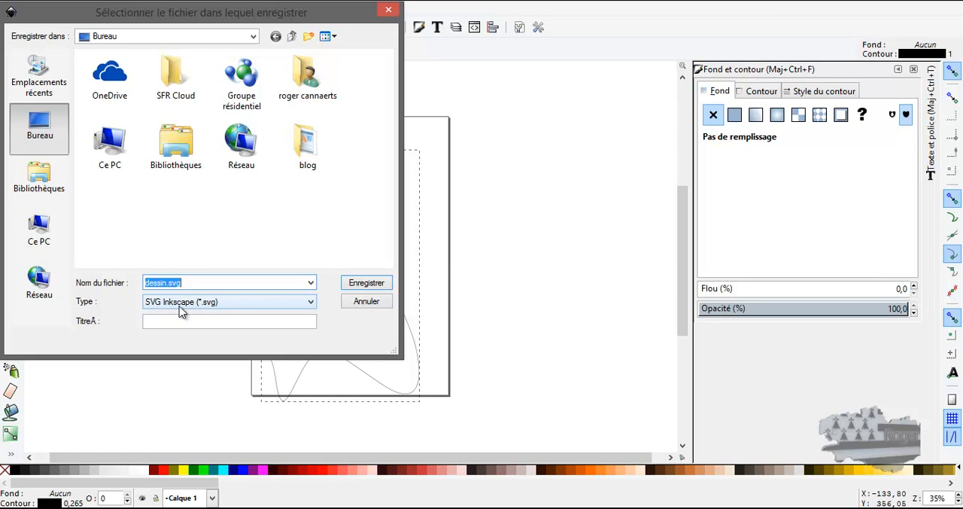
left_click(359, 285)
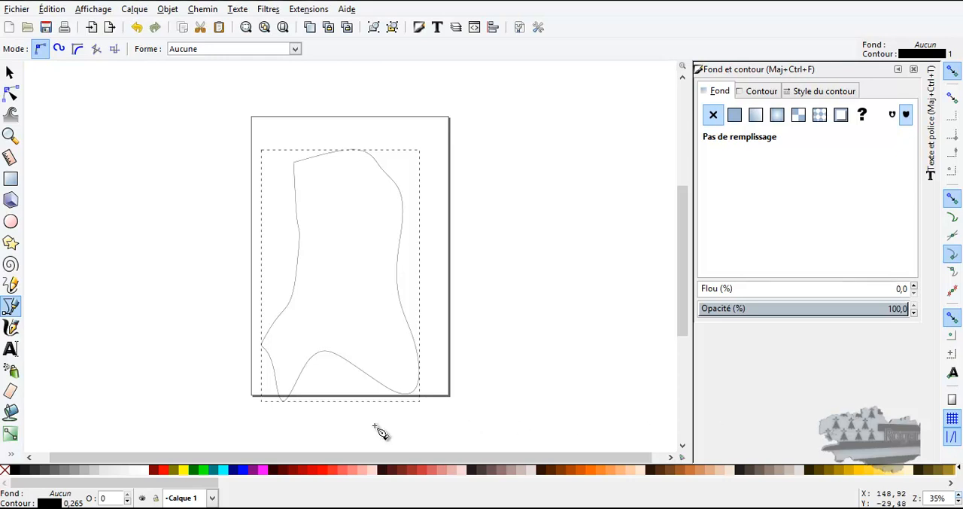
Step: Switch to Cinema 4D and bring dessin.svg from the Bureau folder into the empty scene
left_click(109, 492)
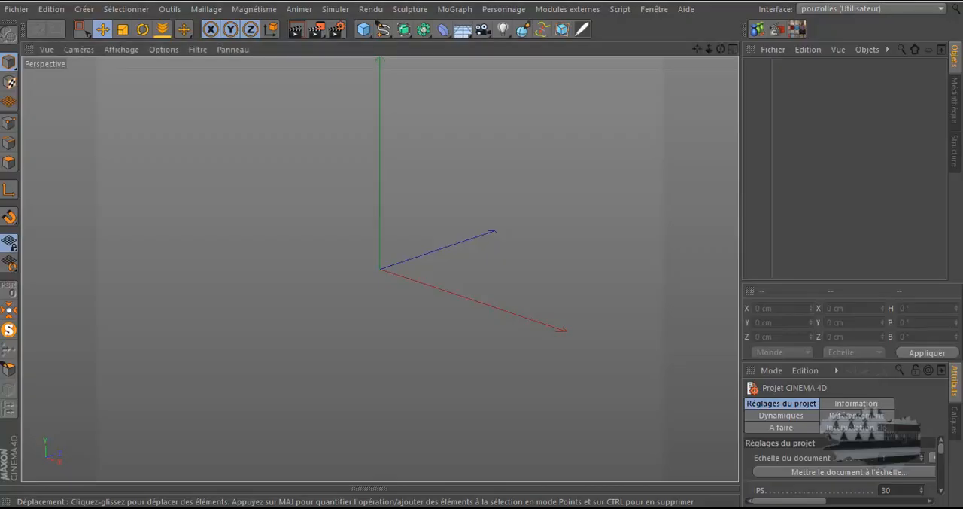
left_click_drag(962, 105, 423, 52)
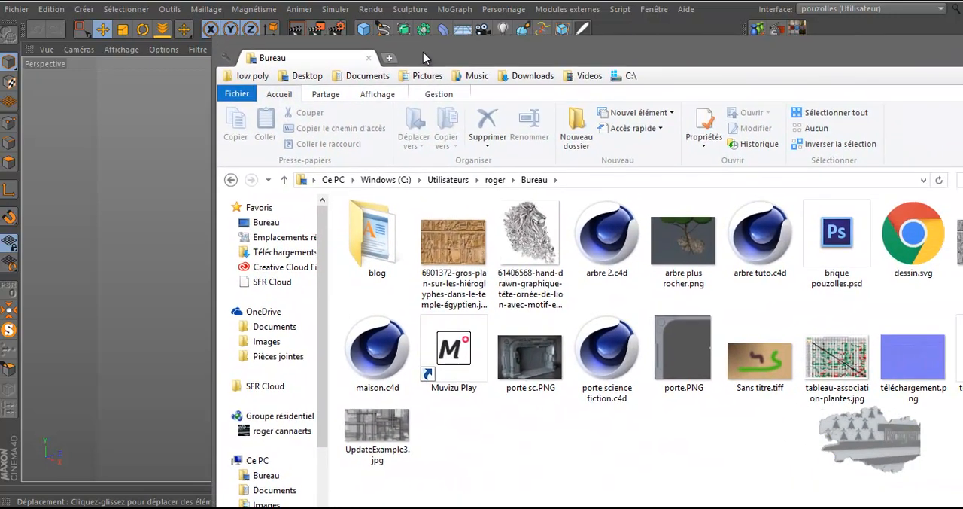
left_click(916, 235)
left_click_drag(917, 235, 145, 237)
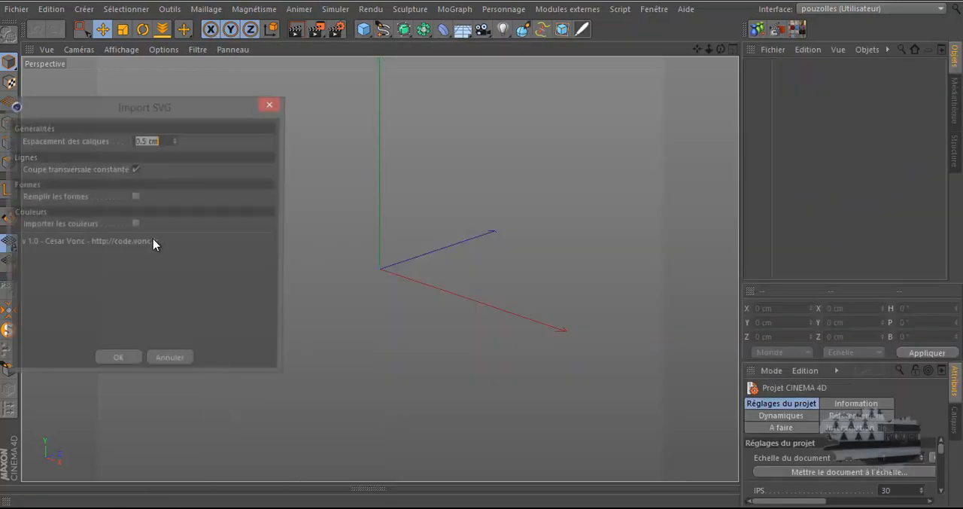
Step: Enable Remplir les formes and Importer les couleurs in the SVG import options and run the import
left_click_drag(228, 112, 482, 126)
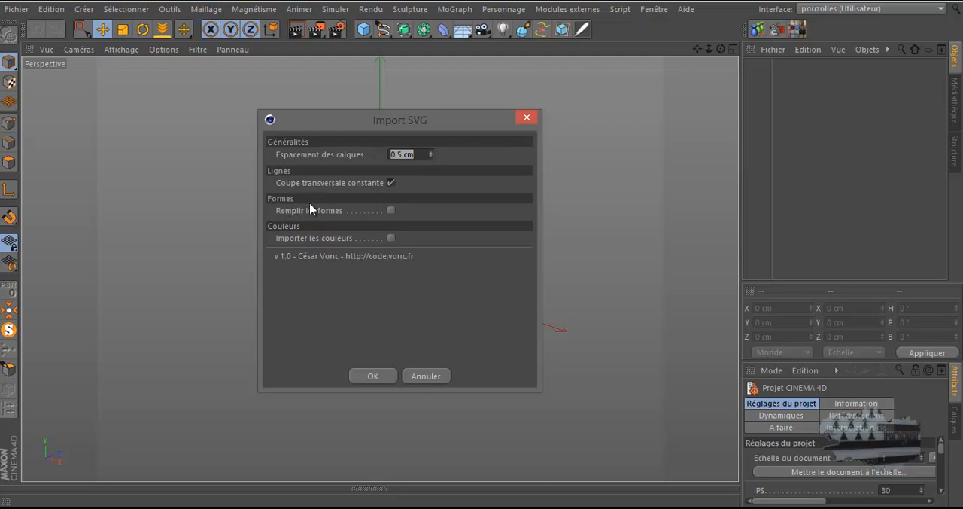
left_click(391, 211)
left_click(391, 238)
left_click(374, 374)
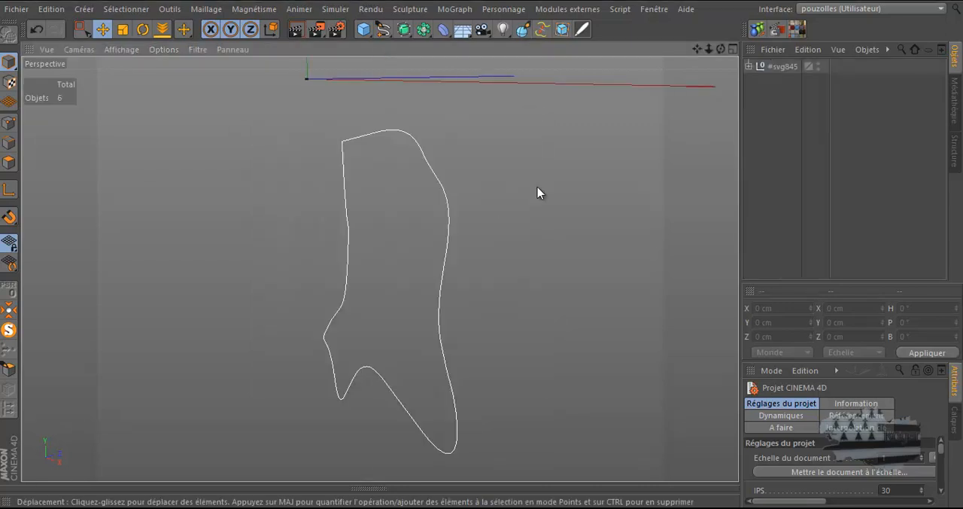
Step: Place the imported outline on the floor with the OnFloor tool and return to the Move tool
left_click_drag(720, 48, 484, 252)
left_click_drag(483, 248, 483, 248, "alt")
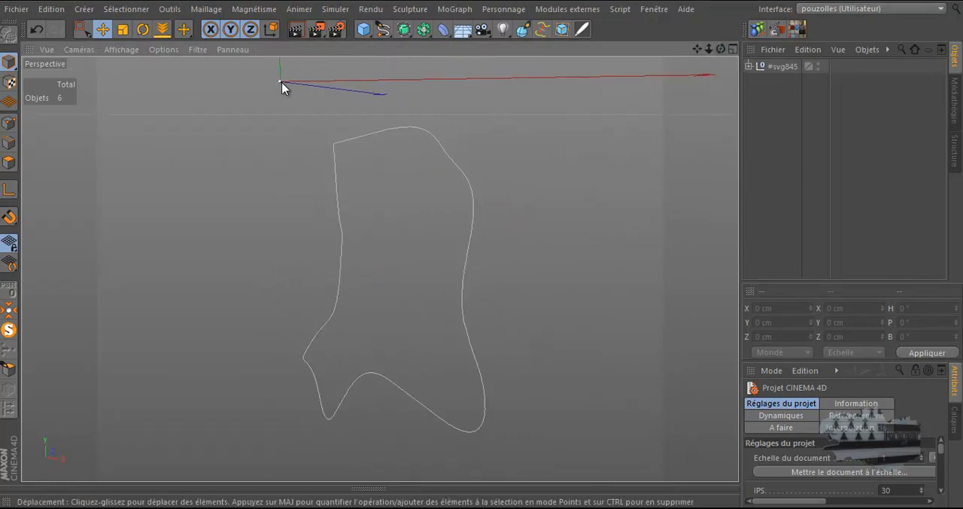
left_click(164, 28)
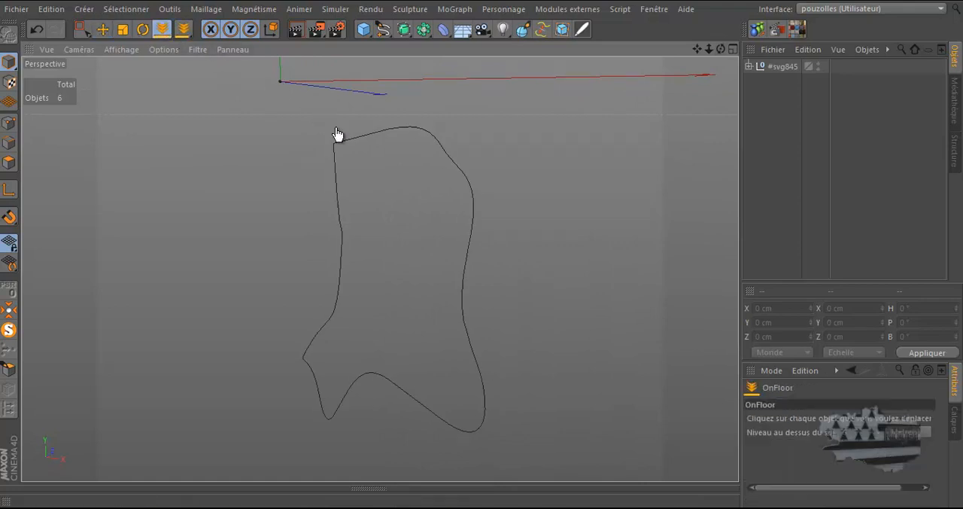
left_click(348, 145)
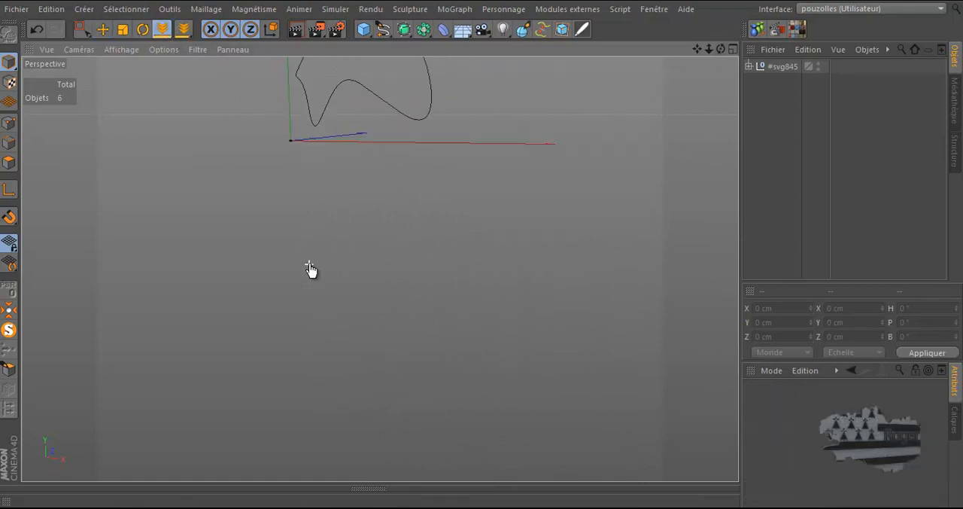
scroll(293, 315, "down", 2)
scroll(303, 139, "up", 8)
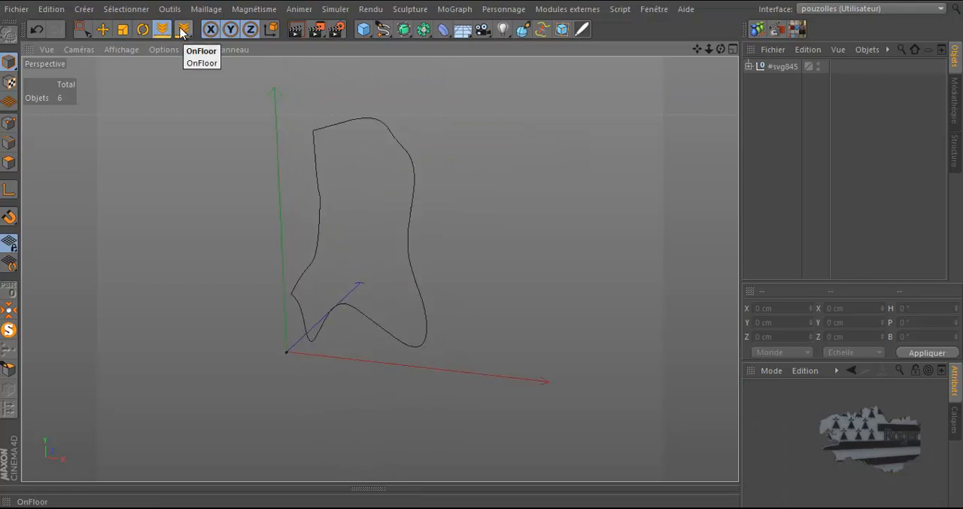
left_click(102, 29)
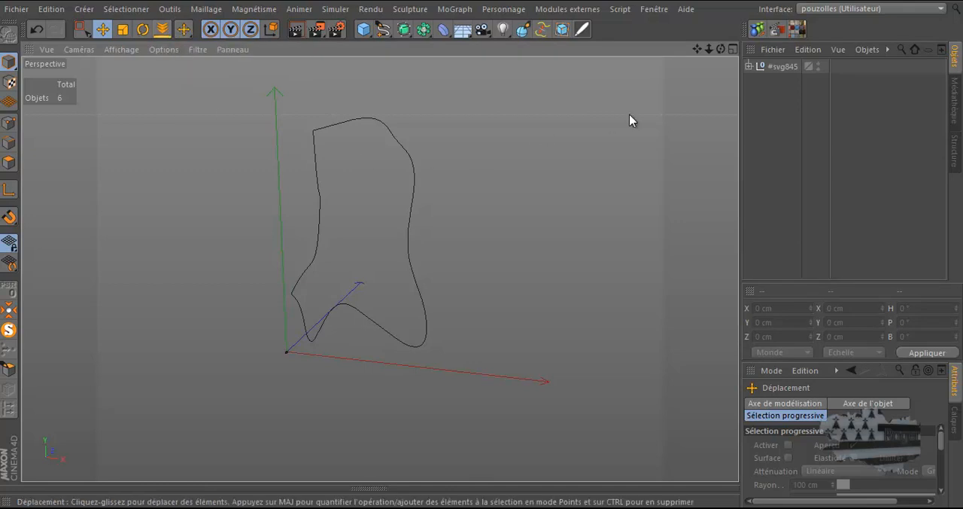
left_click_drag(721, 49, 484, 253)
key("alt+Tab")
left_click_drag(292, 53, 962, 1)
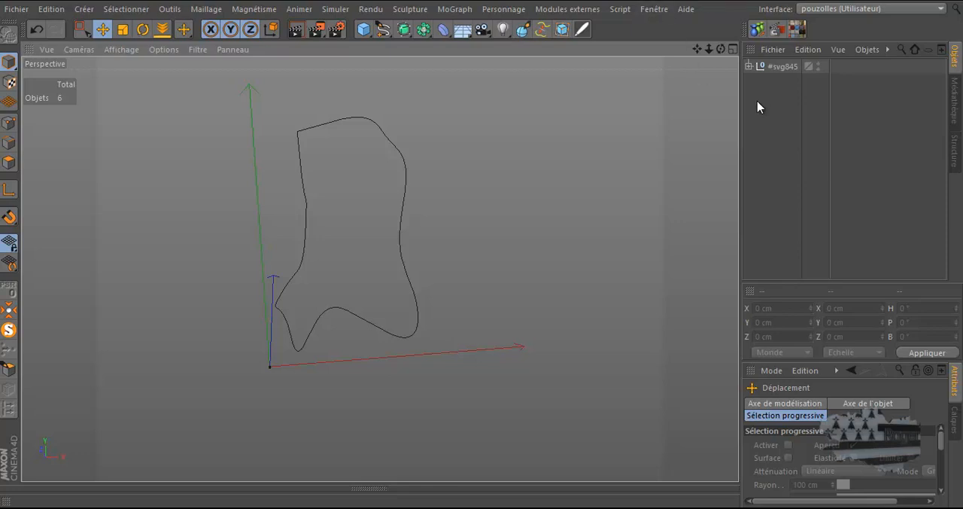
Step: Move the #path847 spline out of the #svg845 hierarchy to the root level and delete all the leftover null objects
left_click(749, 67)
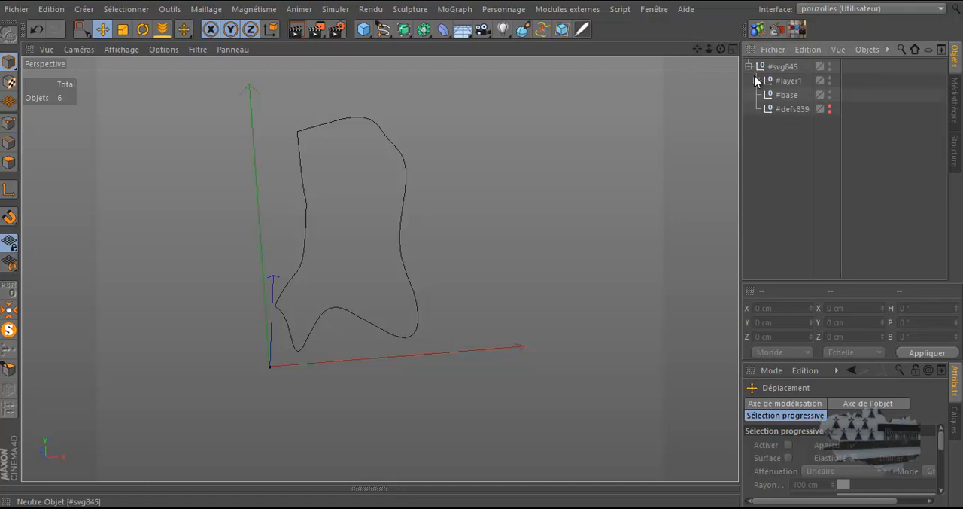
left_click(757, 80)
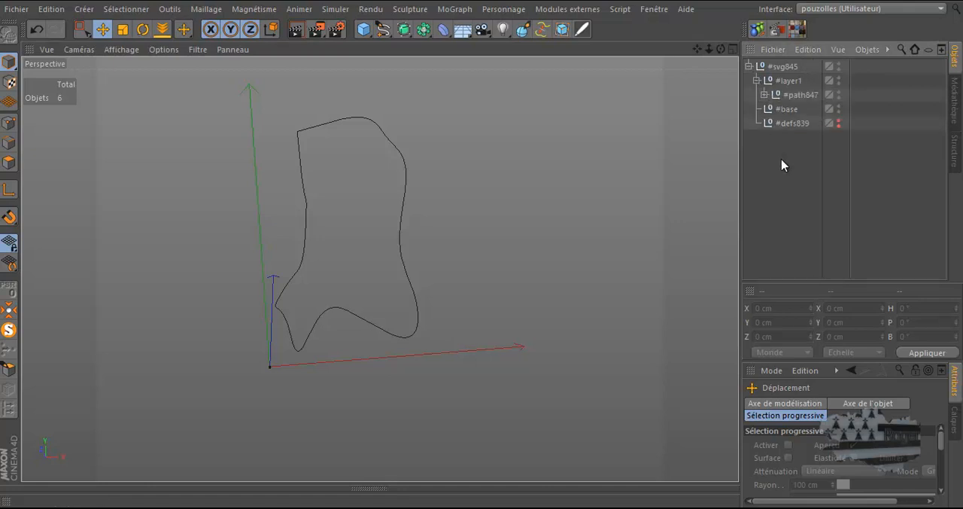
left_click(764, 94)
left_click(802, 109)
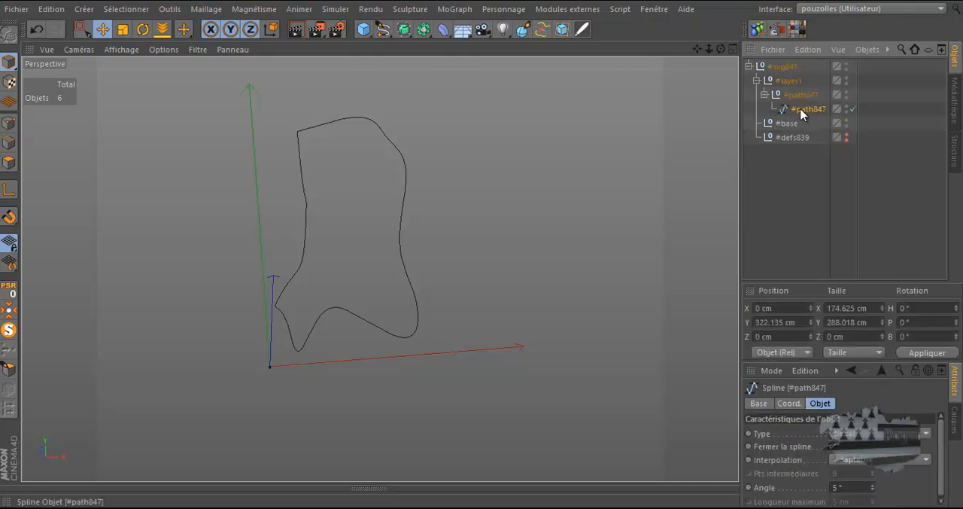
left_click_drag(802, 111, 790, 235)
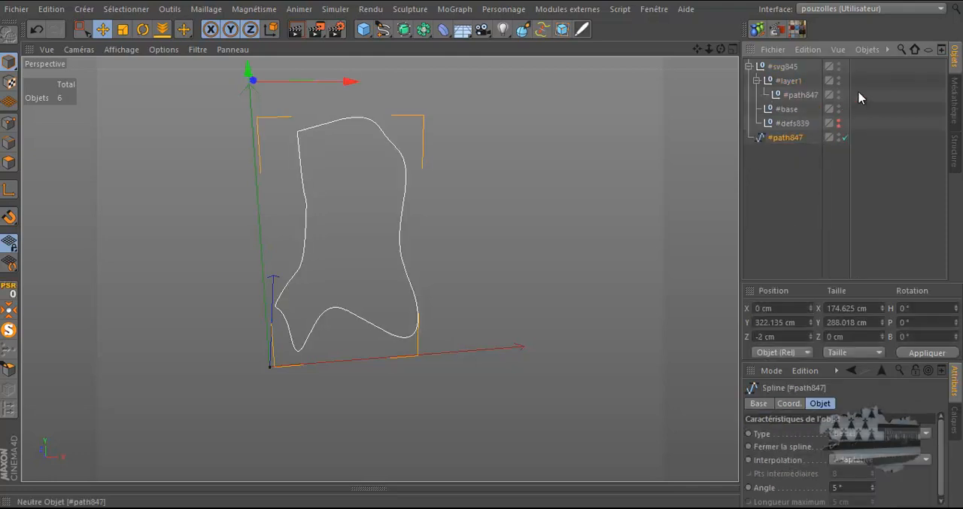
left_click_drag(869, 69, 792, 128)
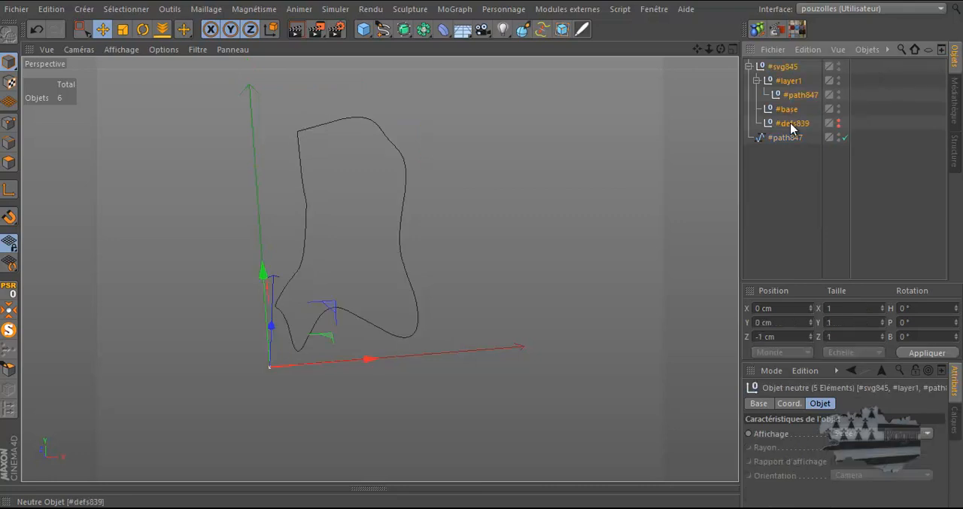
key("Delete")
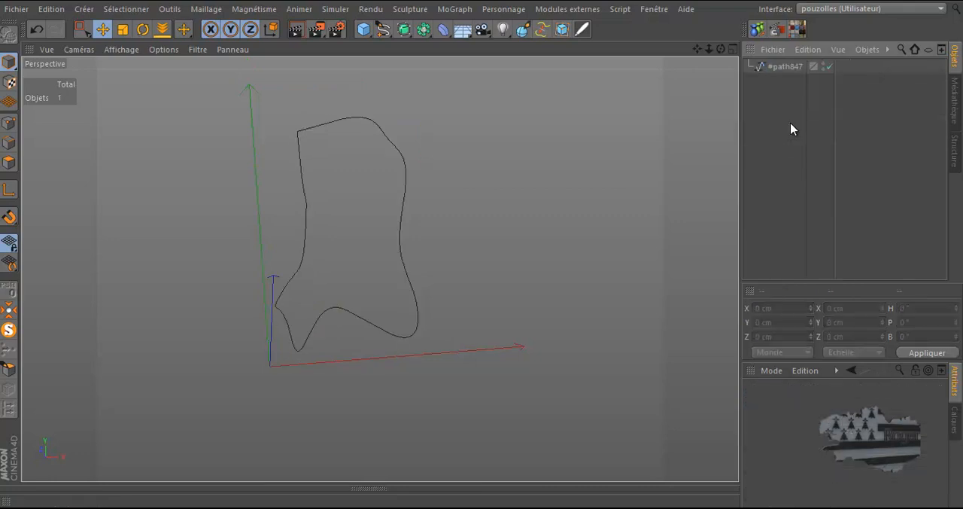
Step: Put the #path847 spline in point editing mode, try moving its upper-left corner point upward, and undo the move
left_click(781, 68)
left_click(9, 124)
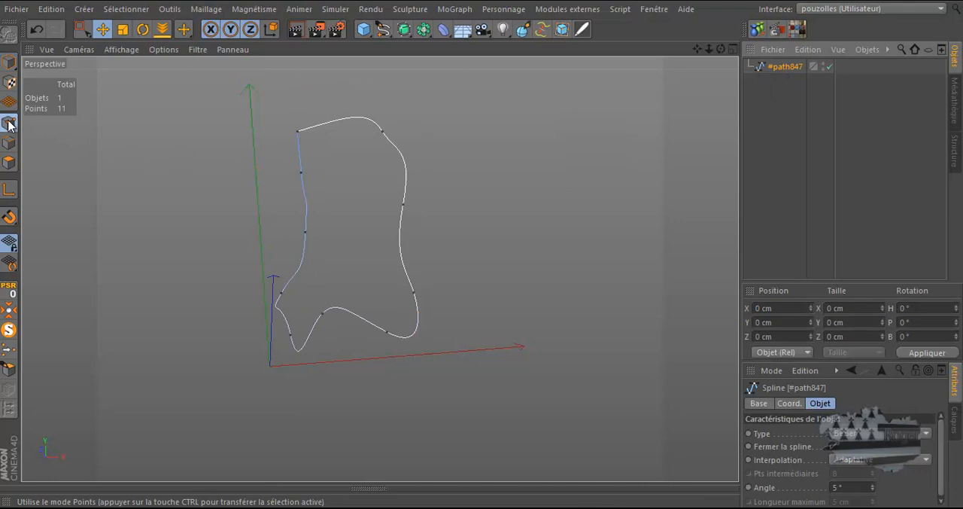
left_click_drag(720, 49, 489, 254)
left_click(295, 135)
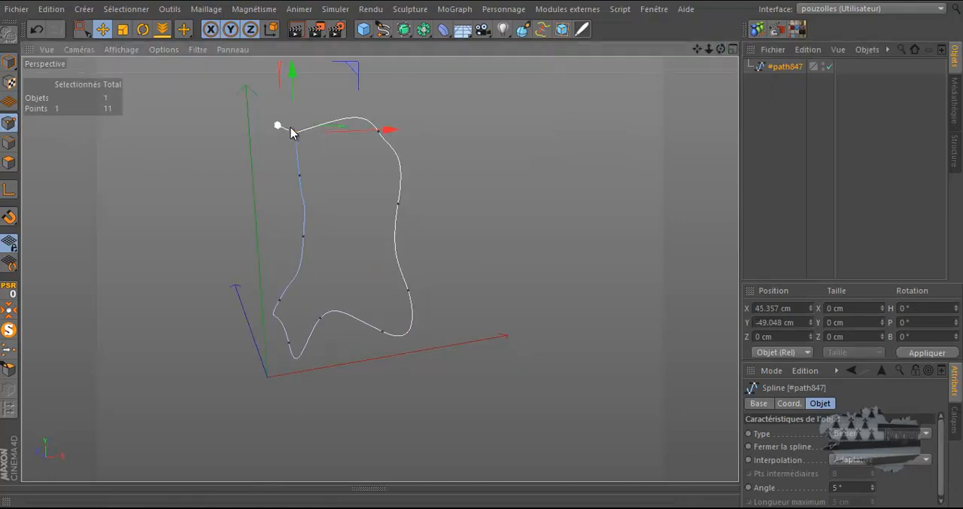
left_click_drag(294, 130, 289, 57)
left_click(37, 30)
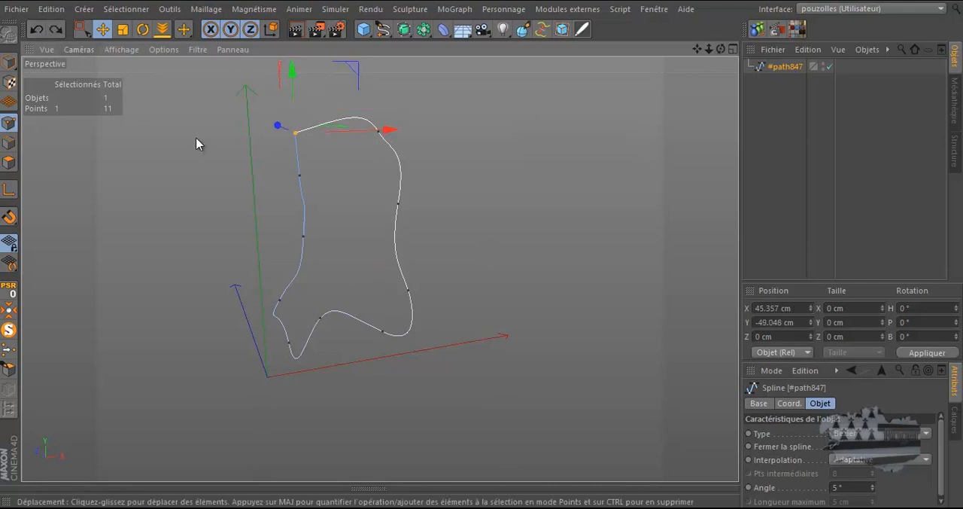
Step: Delete the selected duplicate corner point, nudge the remaining corner point slightly upward, and deselect it
key("Delete")
left_click(294, 132)
mouse_move(293, 86)
left_mouse_down()
mouse_move(290, 64)
mouse_move(290, 90)
mouse_move(290, 80)
left_mouse_up()
left_click(160, 149)
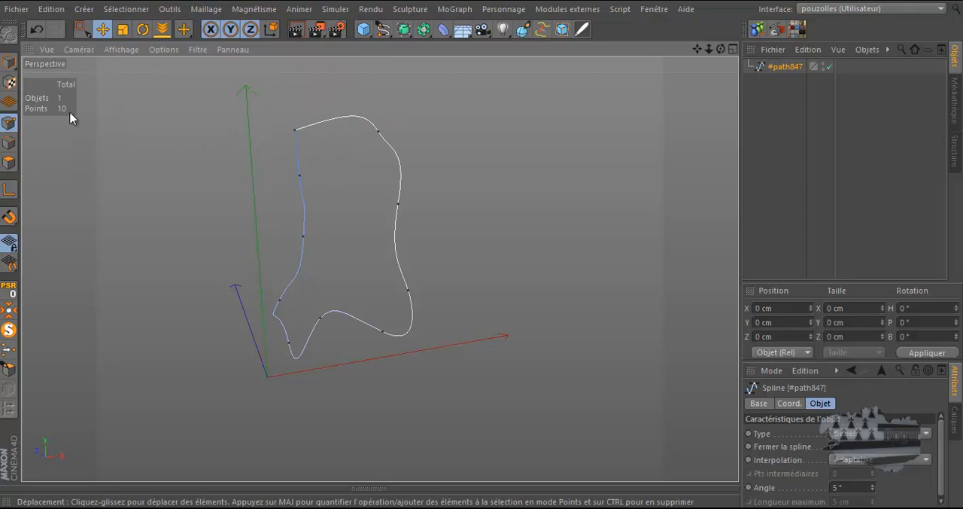
right_click(175, 139)
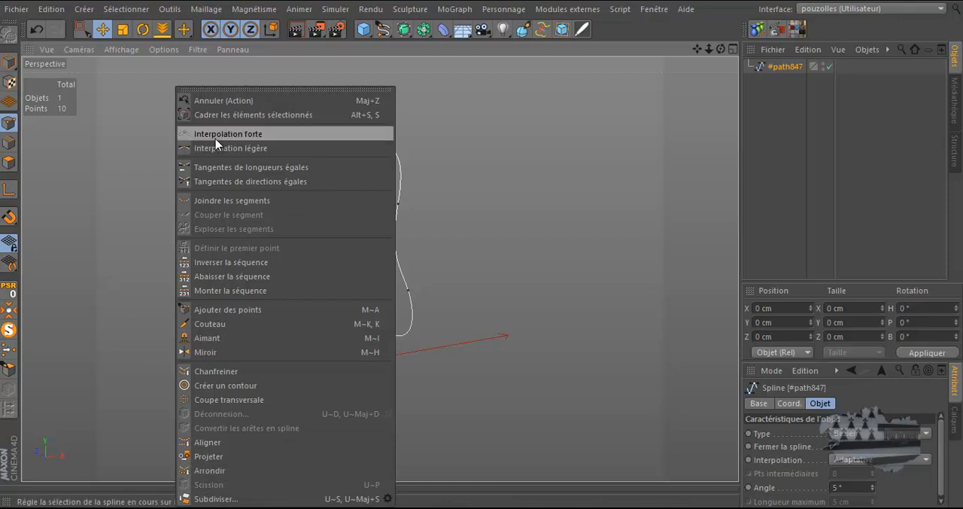
left_click(538, 108)
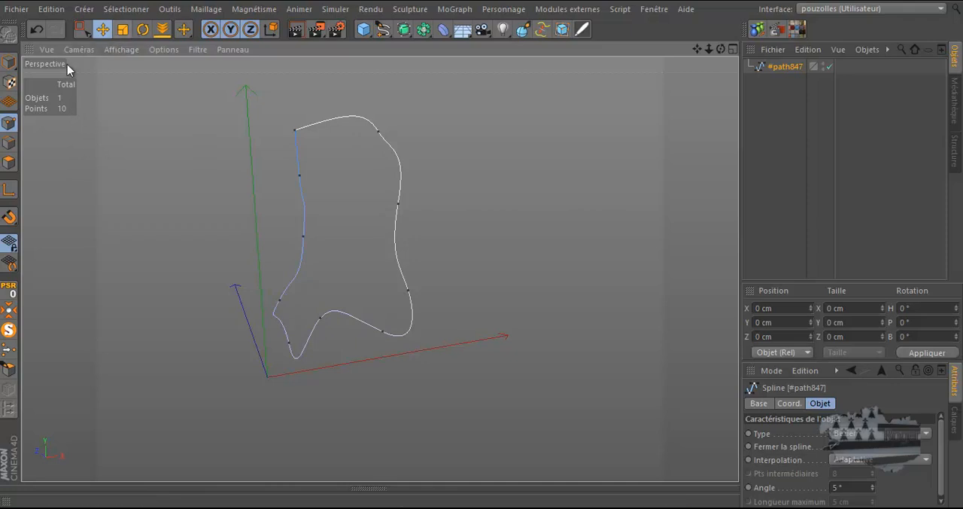
Step: Select the outline's upper-left corner point and, in the front view, pull its tangent handle upward to round the top curve
left_click(295, 131)
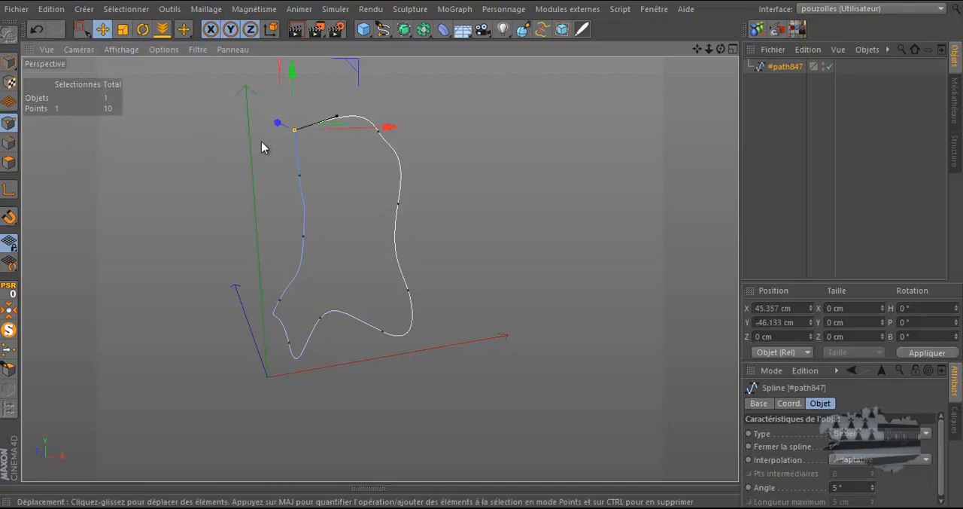
left_click_drag(725, 49, 466, 254)
middle_click(537, 185)
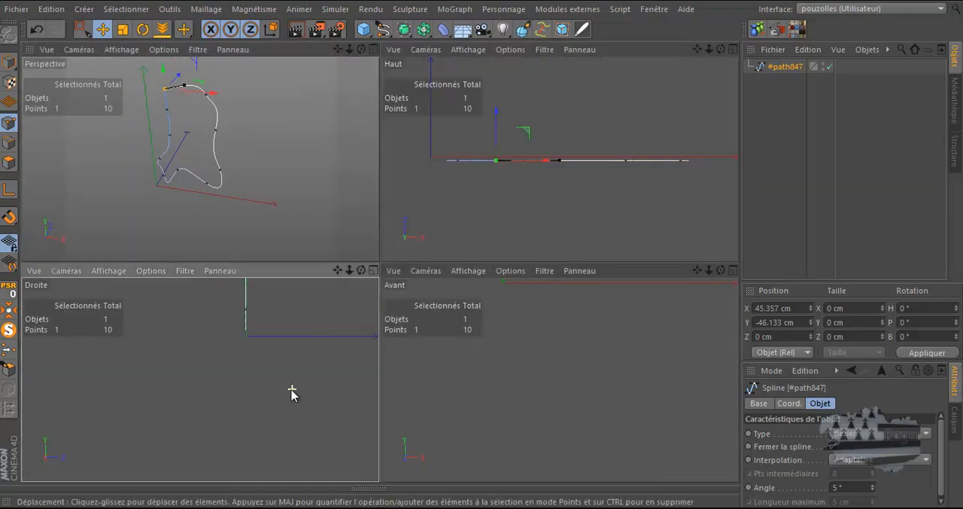
middle_click(493, 387)
scroll(490, 382, "down", 7)
scroll(430, 379, "down", 3)
scroll(412, 165, "up", 5)
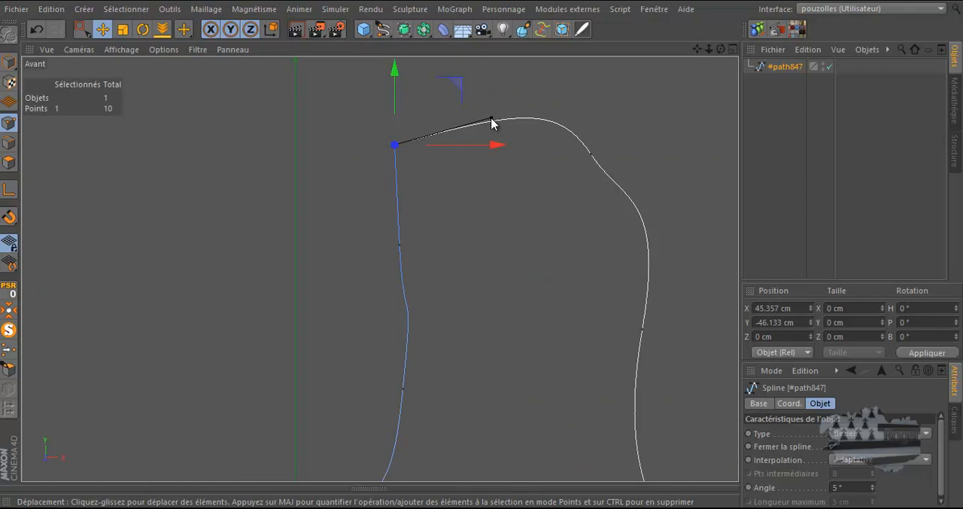
left_click_drag(492, 123, 448, 83)
left_click(399, 158)
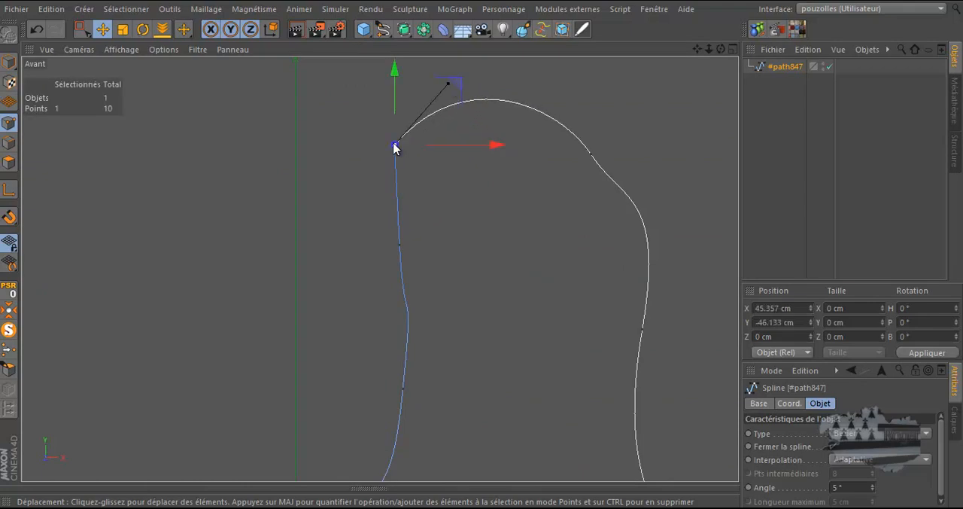
left_click(393, 144)
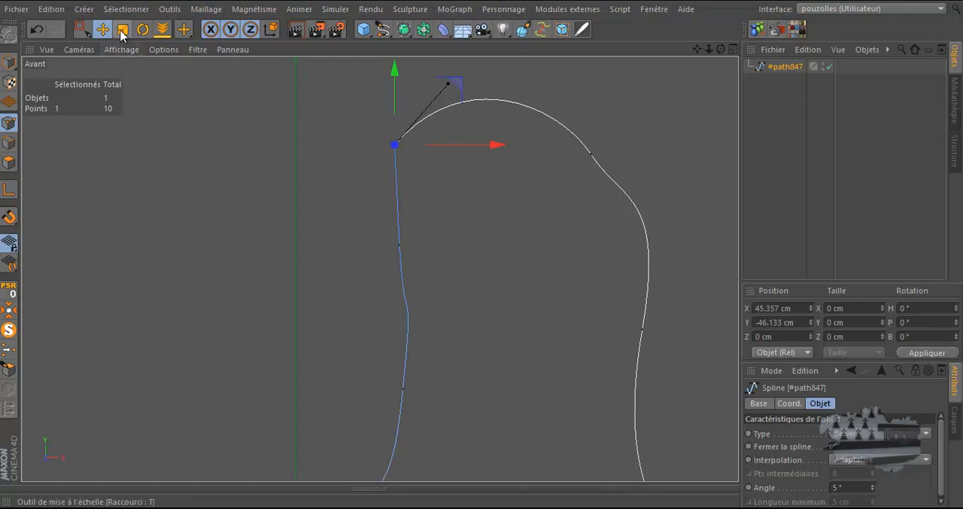
left_click(168, 11)
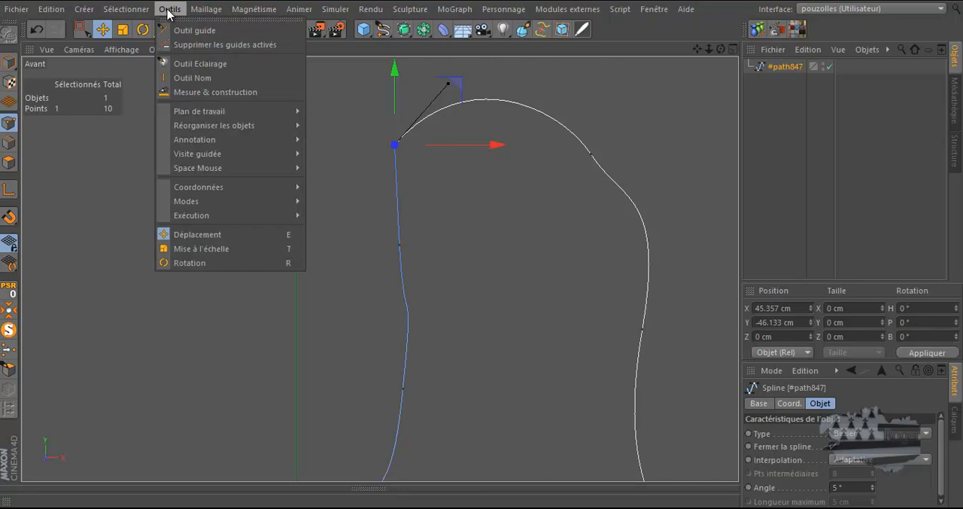
mouse_move(199, 13)
mouse_move(138, 13)
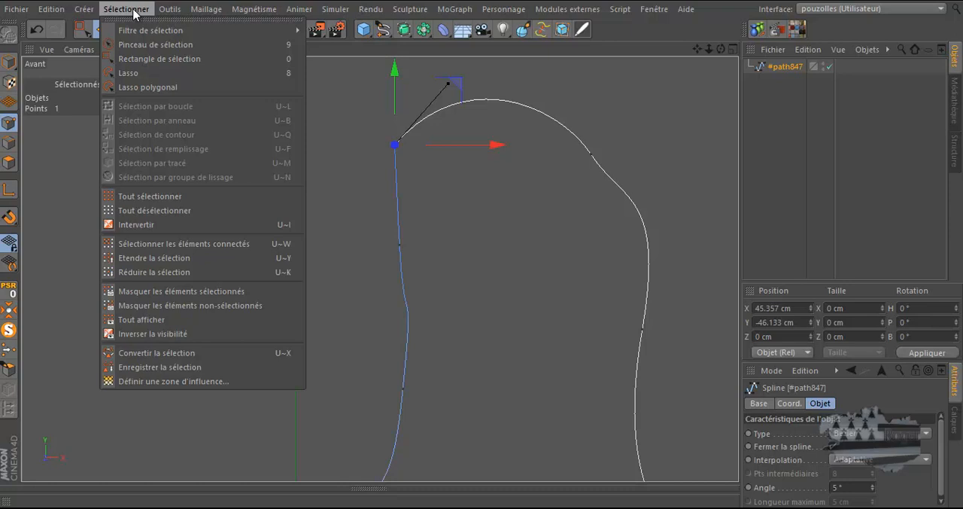
left_click(279, 276)
Step: Tilt the tangent of the point just below the upper-left corner and move that point outward to about X 11.6 cm
scroll(181, 154, "down", 2)
left_click(346, 191)
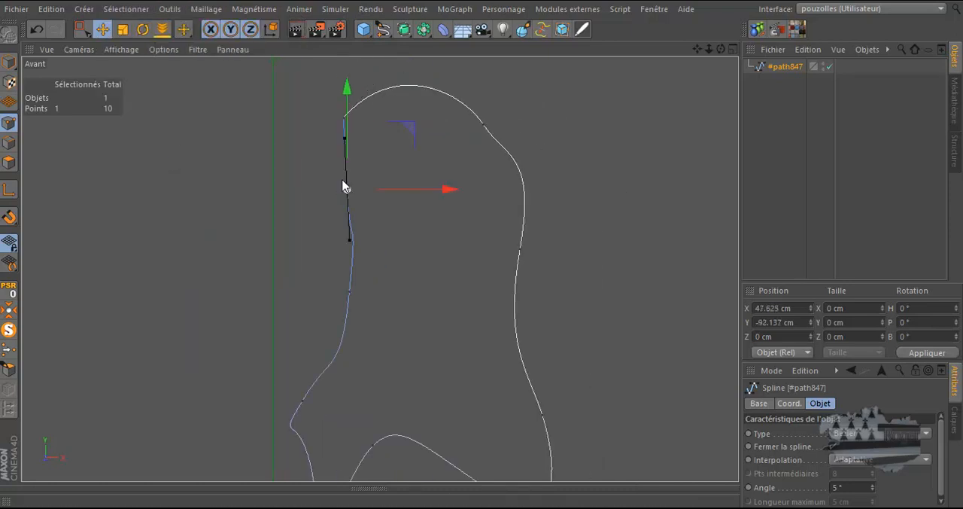
left_click_drag(348, 242, 385, 249)
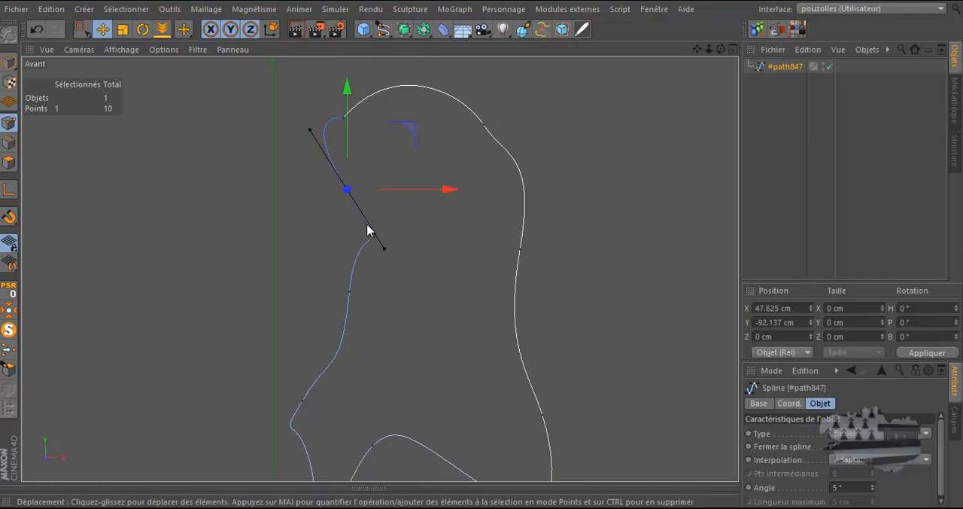
left_click_drag(445, 190, 386, 194)
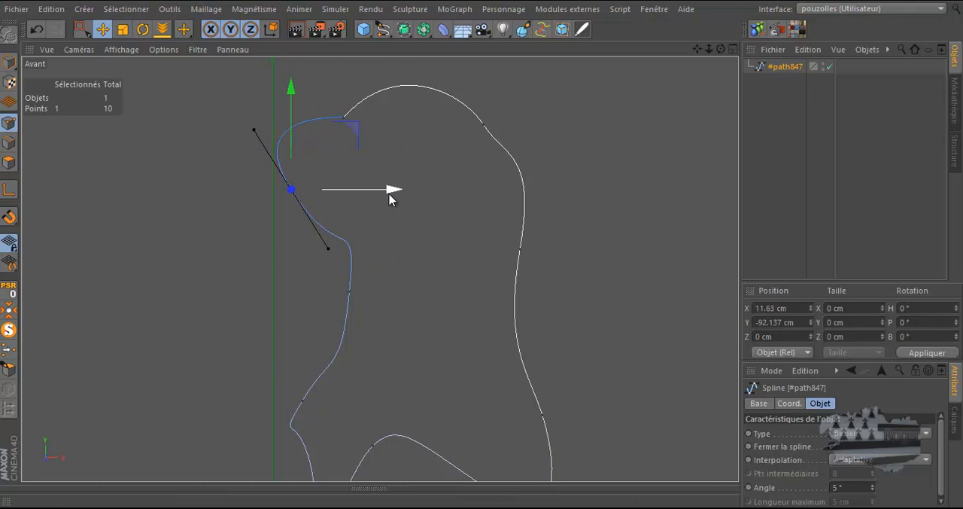
Step: Raise the upper-left corner point to about Y -27.9 cm and flatten its tangent to a nearly horizontal direction
left_click(344, 117)
left_click_drag(347, 80, 348, 52)
scroll(342, 219, "down", 2)
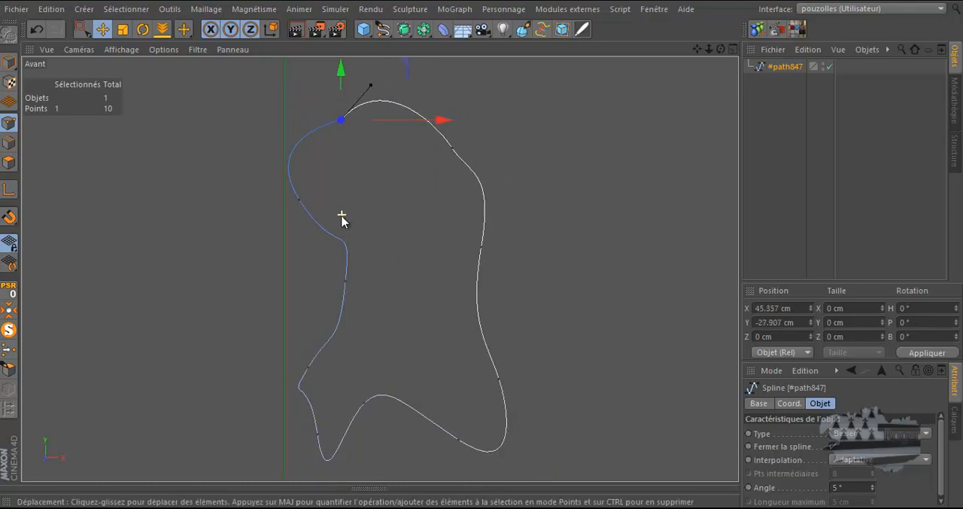
left_click_drag(371, 88, 387, 120)
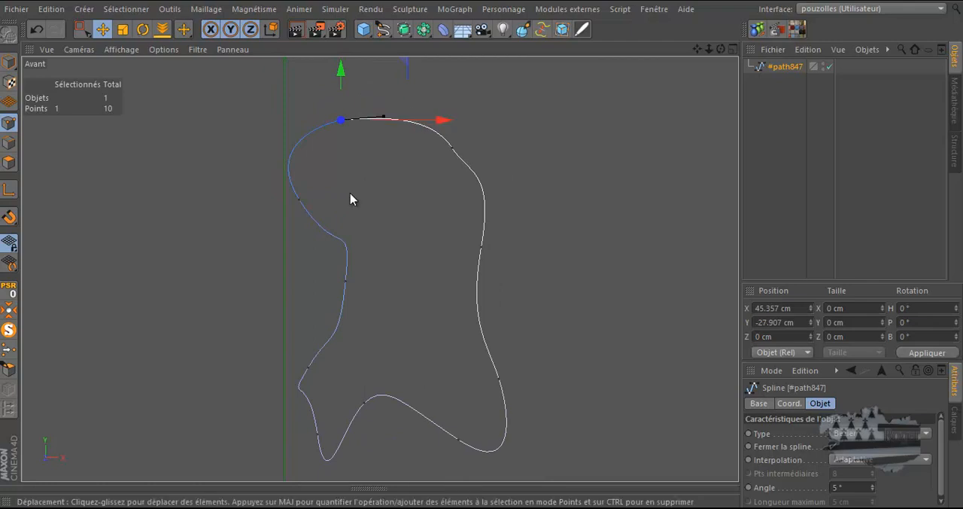
Step: Smooth the outline's left side by adjusting the tangents of the mid-left waist point and the lower-left tip point
left_click(346, 280)
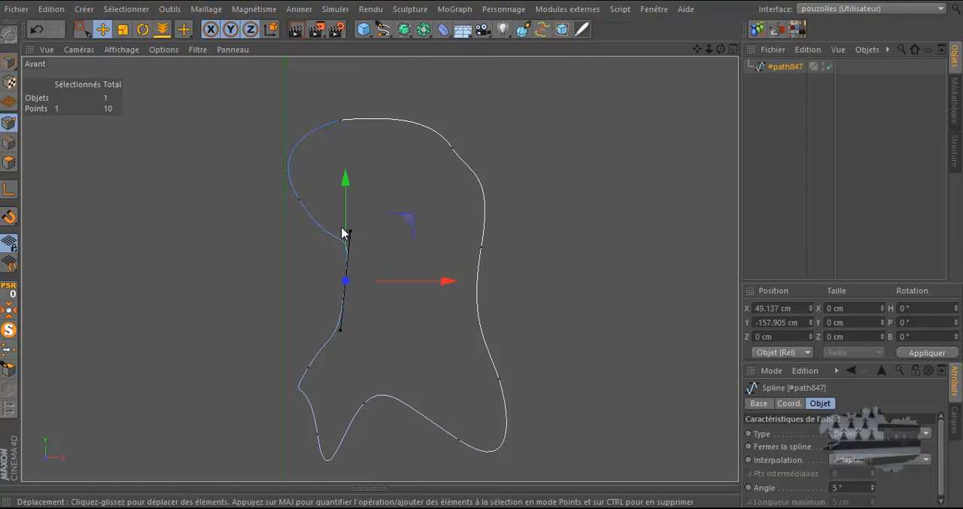
left_click_drag(350, 232, 339, 252)
left_click(316, 433)
left_click_drag(311, 387, 308, 426)
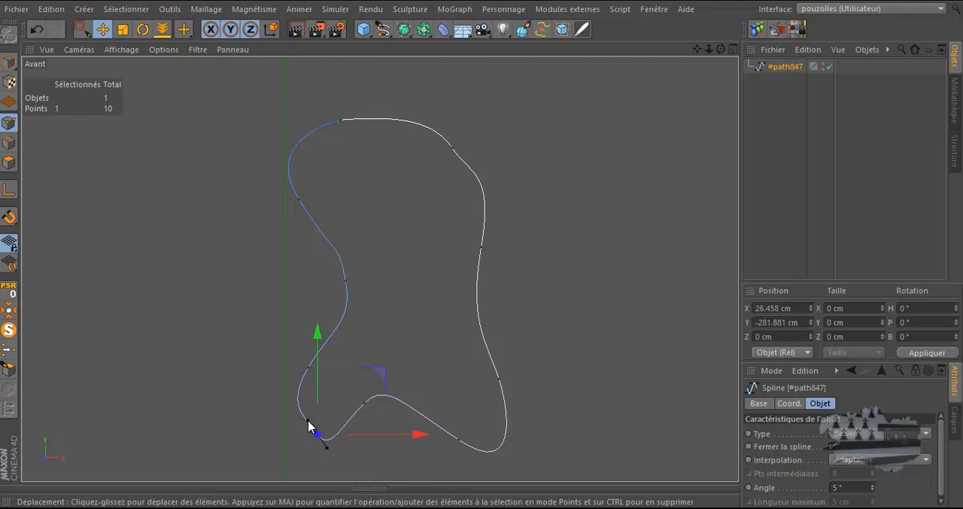
Step: Shift the upper-right point to about X 138.8 cm, Y -49.4 cm, adjust its tangent slightly, and deselect it
left_click(452, 149)
left_click_drag(517, 94, 522, 91)
left_click_drag(473, 172, 477, 173)
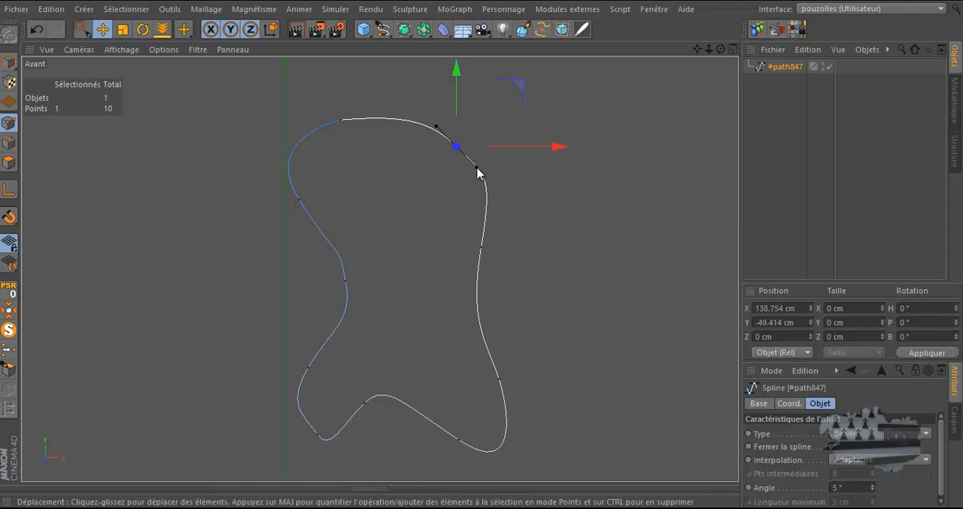
scroll(533, 337, "down", 1)
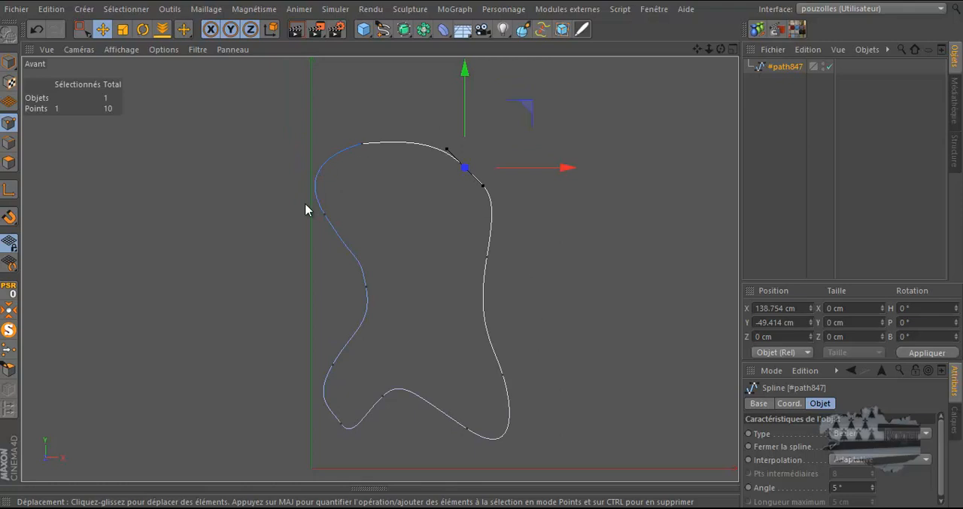
left_click(303, 227)
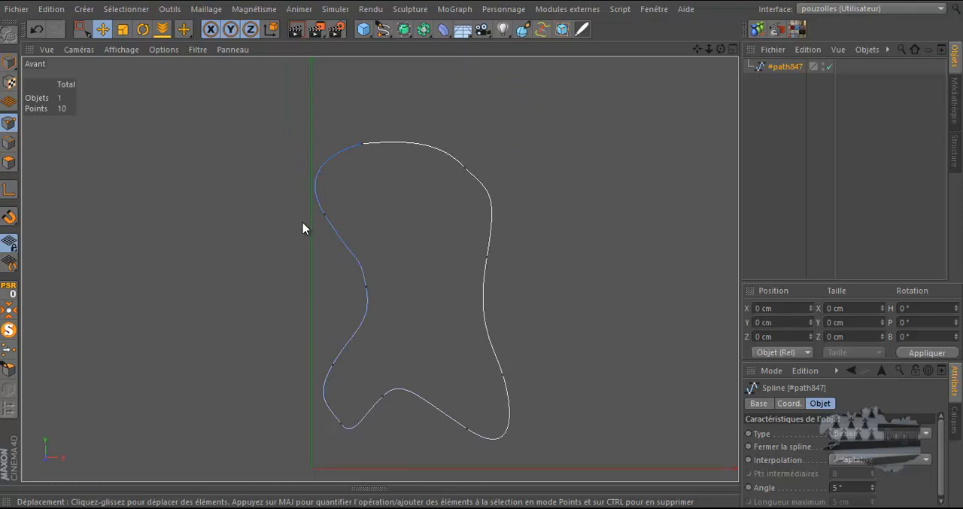
Step: Add an Extrusion object and make the #path847 spline its child to give the outline thickness
left_click(406, 33)
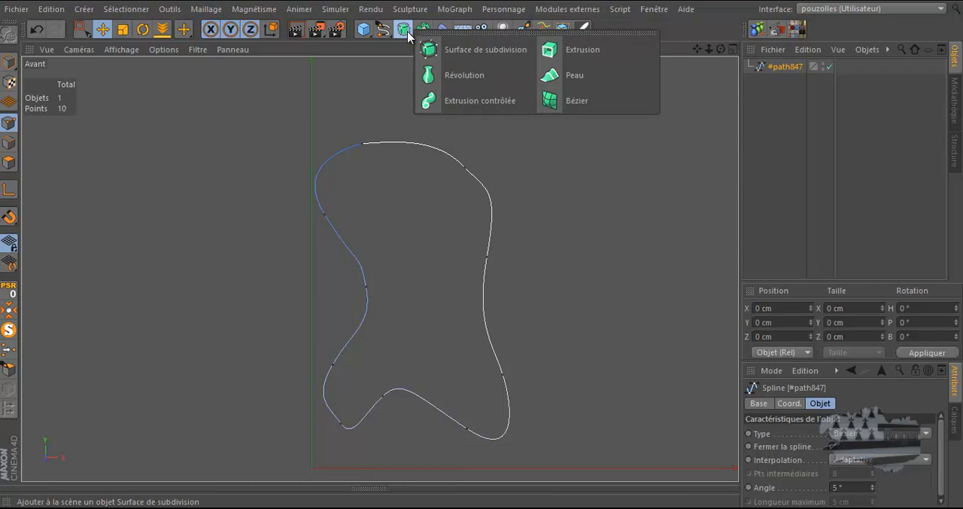
left_click(569, 50)
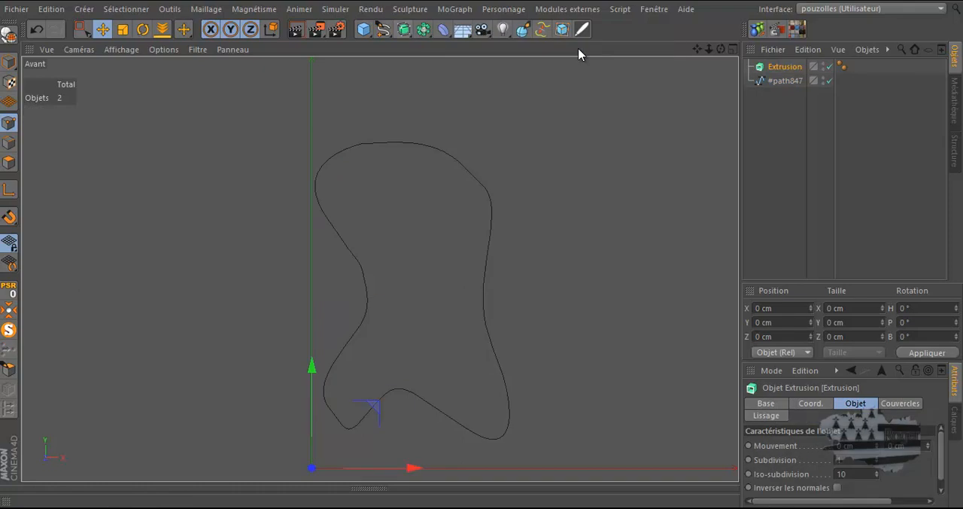
left_click(779, 82)
left_click_drag(780, 84, 781, 70)
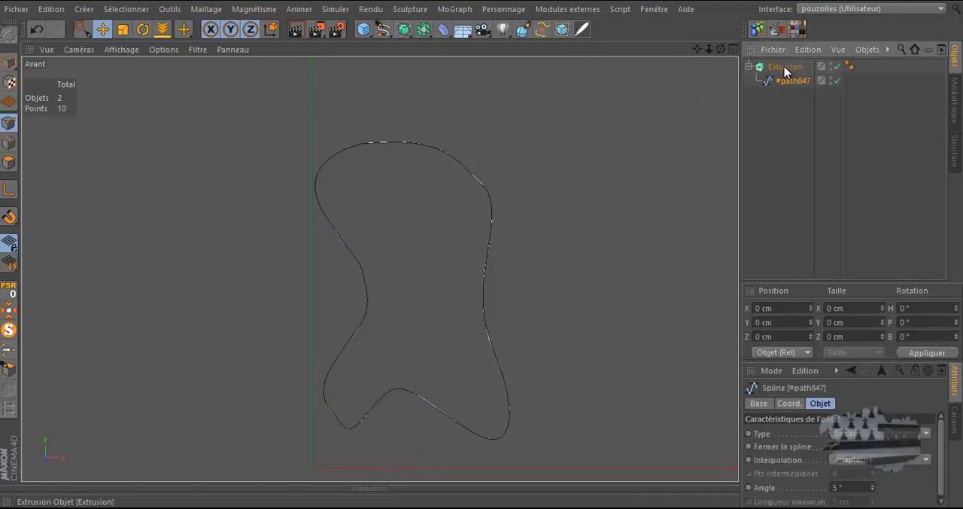
middle_click(273, 262)
middle_click(286, 215)
scroll(379, 112, "up", 3)
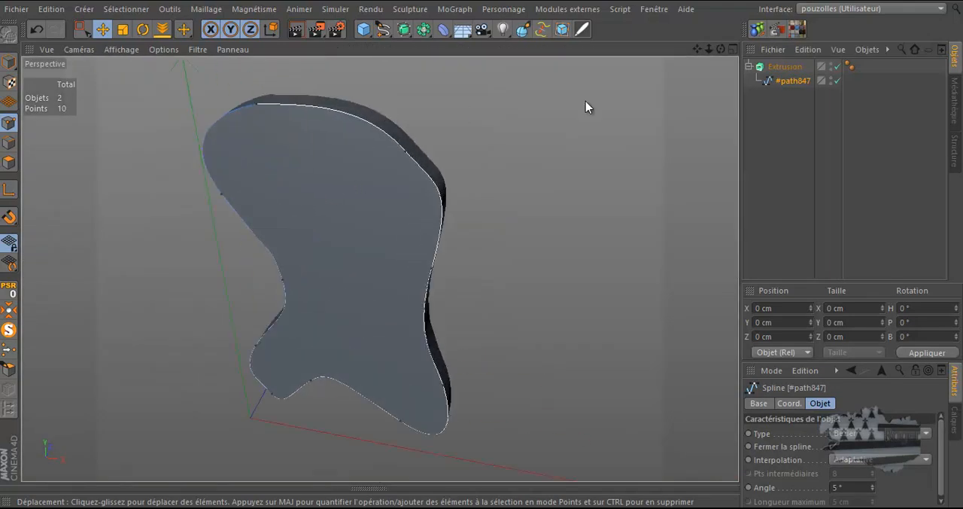
left_click_drag(721, 49, 482, 251)
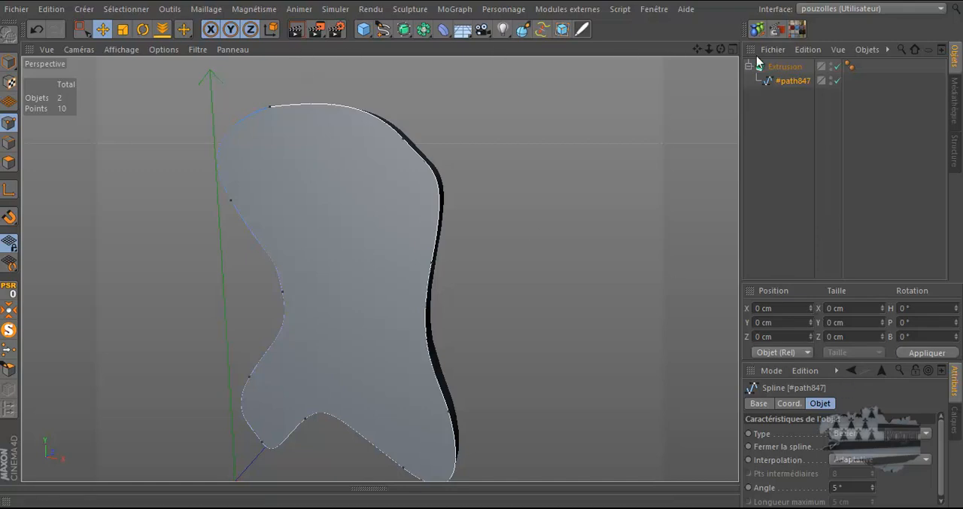
Step: Enlarge the attributes area and set the Extrusion object's Z movement to about 45 cm
left_click(797, 67)
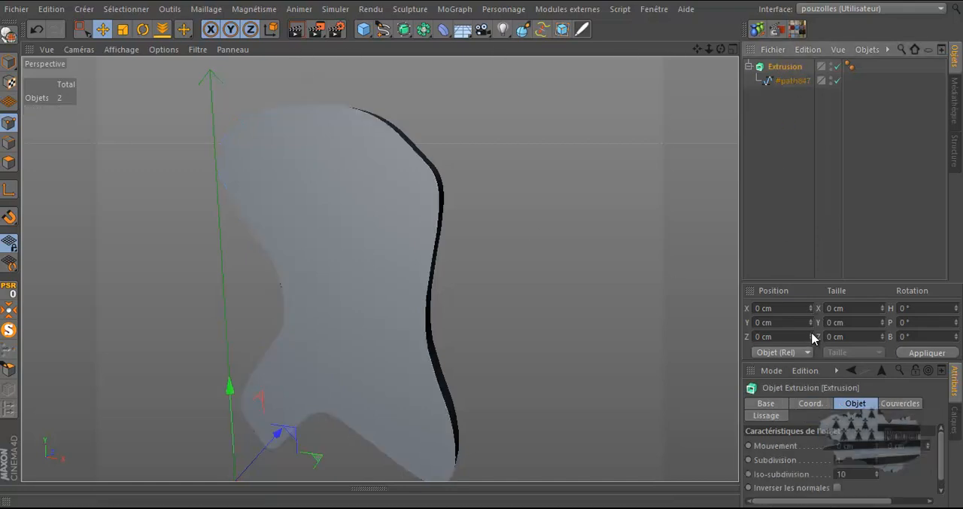
left_click_drag(837, 362, 828, 229)
left_click_drag(742, 386, 674, 391)
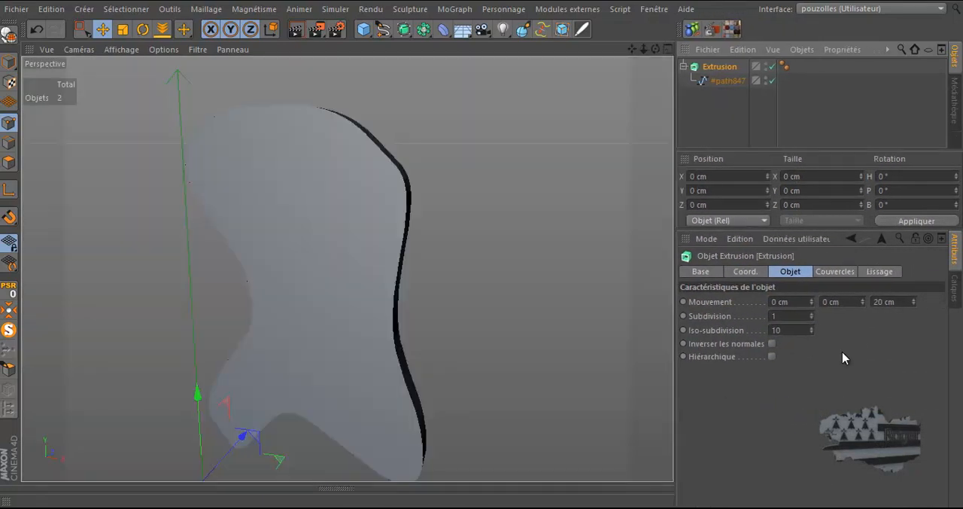
left_click_drag(915, 300, 914, 308)
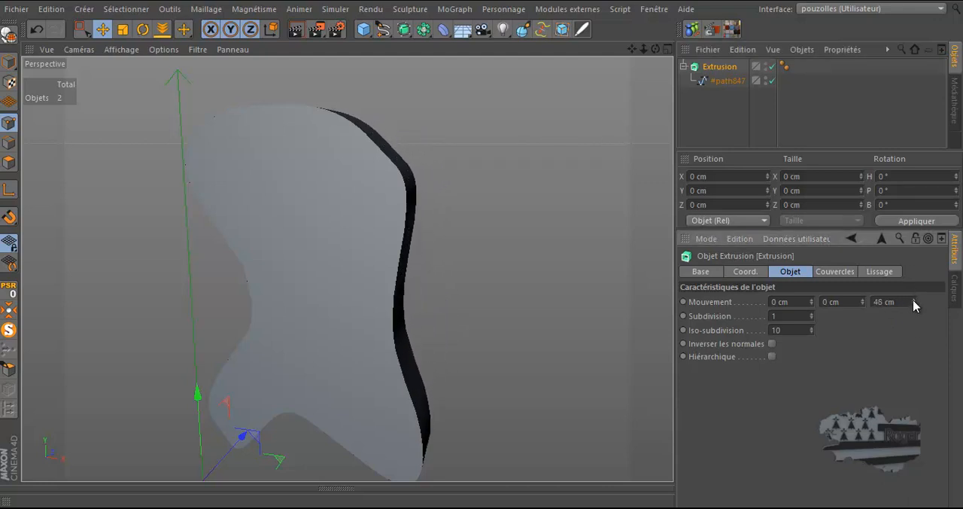
Step: Set both the start and end caps of the Extrusion object to Sans
left_click(835, 272)
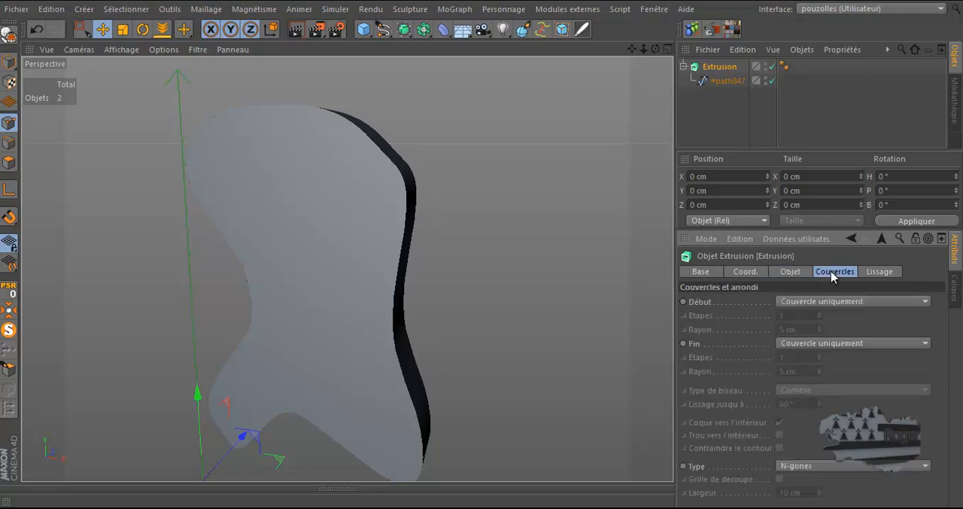
left_click(823, 302)
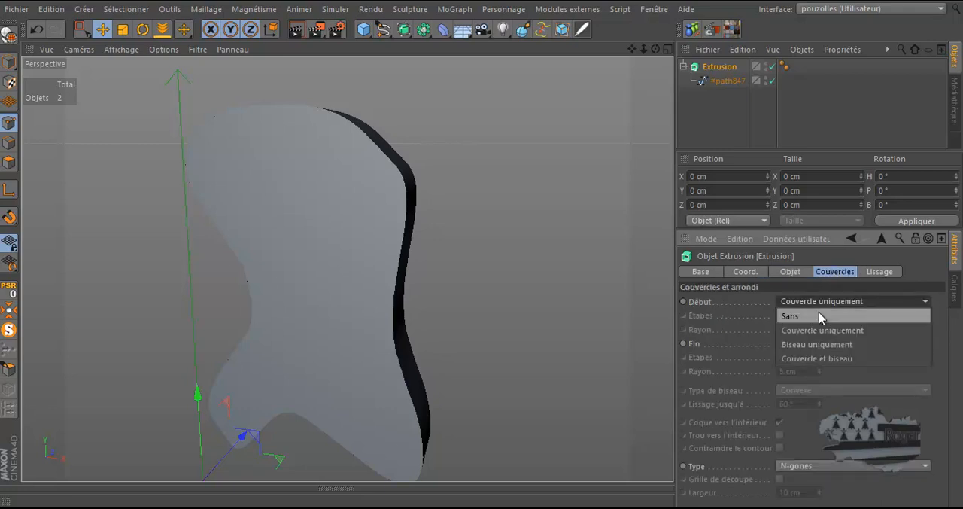
left_click(819, 315)
left_click(820, 343)
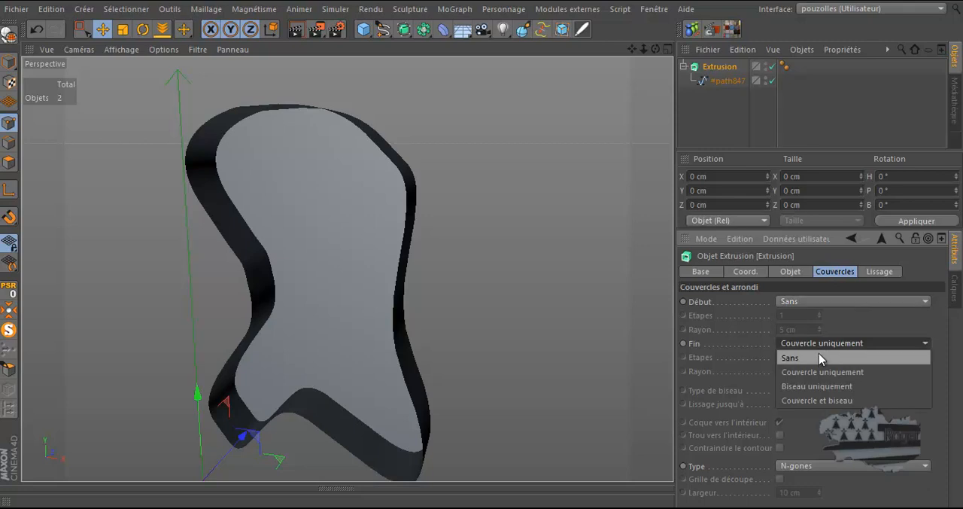
left_click(818, 356)
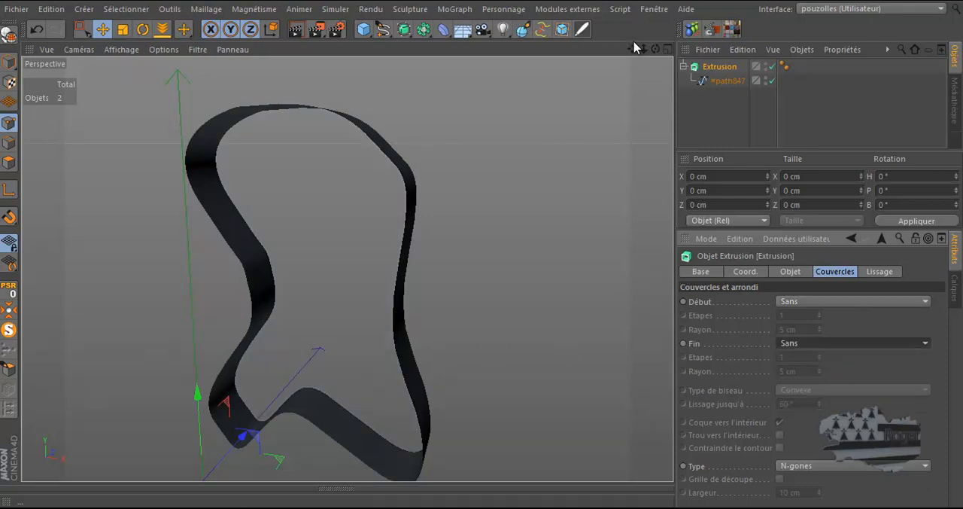
left_click_drag(656, 50, 481, 247)
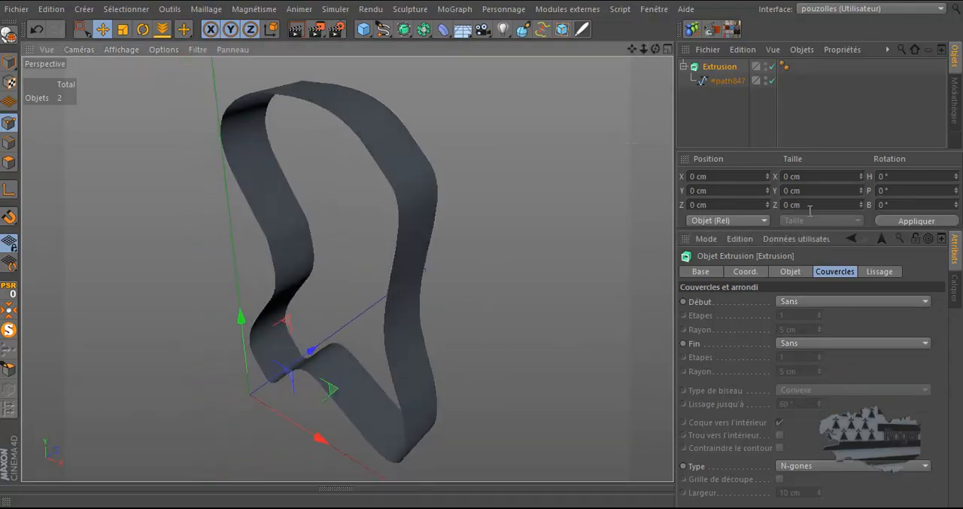
Step: Set the Extrusion object's start and end caps to Couvercle et biseau and display the mesh edges over the shaded surface
left_click(806, 300)
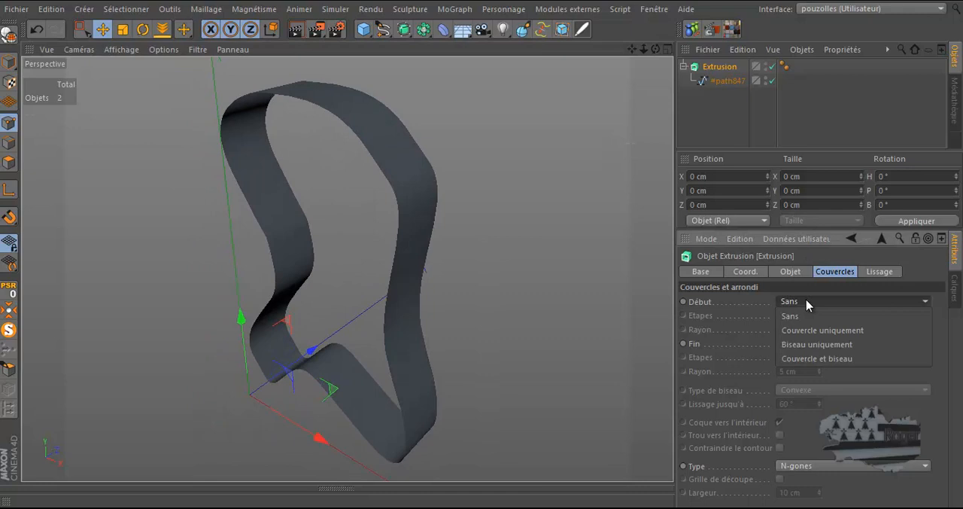
left_click(810, 359)
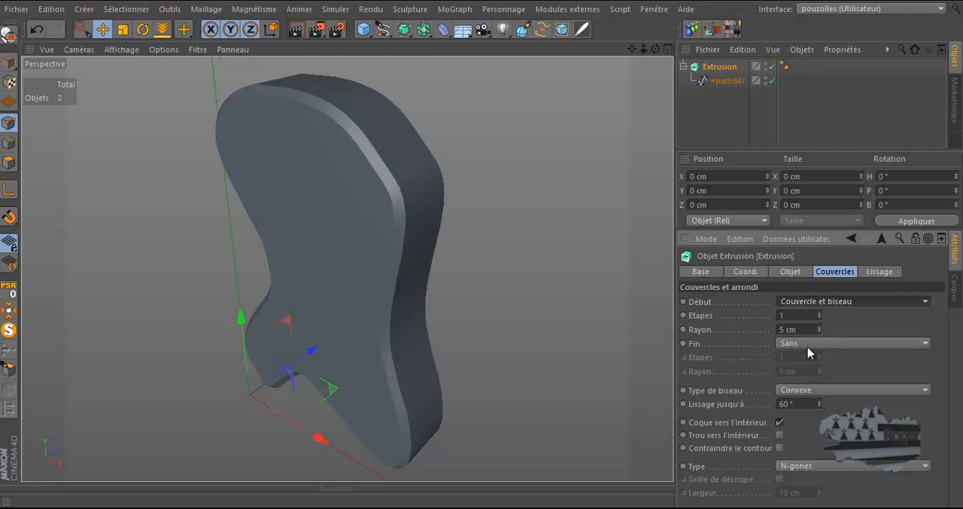
left_click(808, 346)
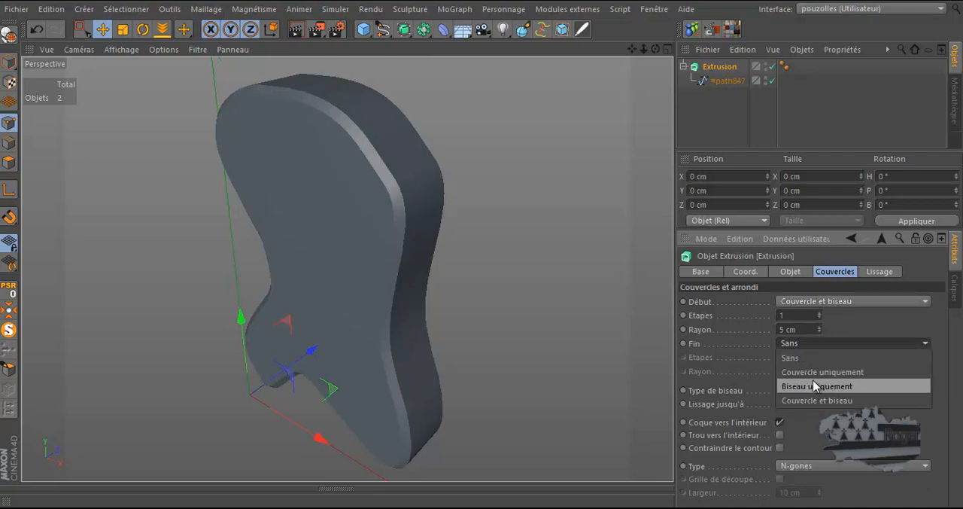
left_click(815, 399)
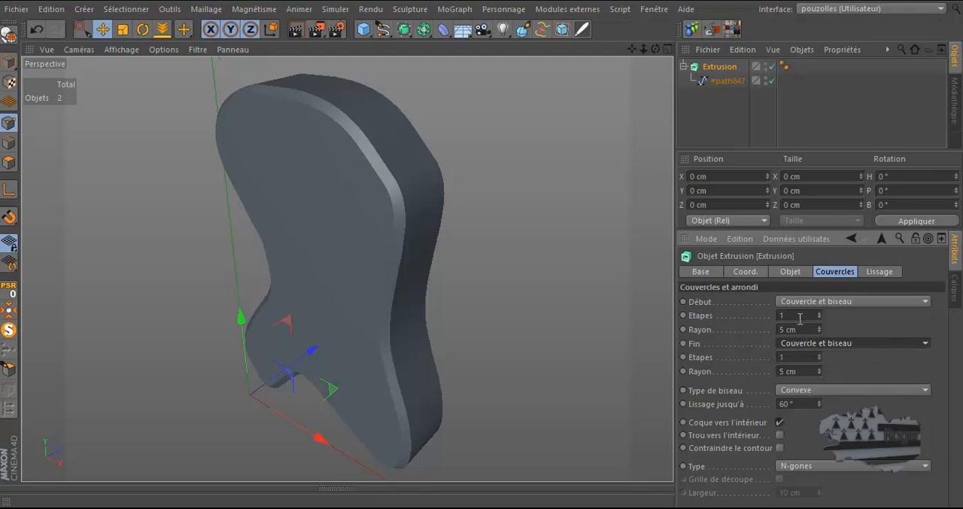
left_click(119, 51)
left_click(129, 88)
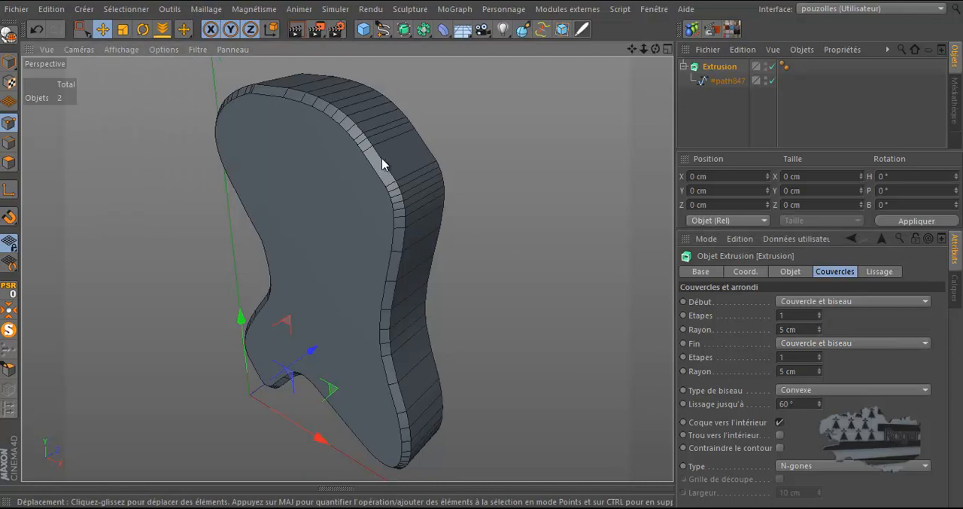
Step: Set the bevel steps of the Extrusion object's start and end caps to 3 and render the current view
scroll(377, 165, "up", 2)
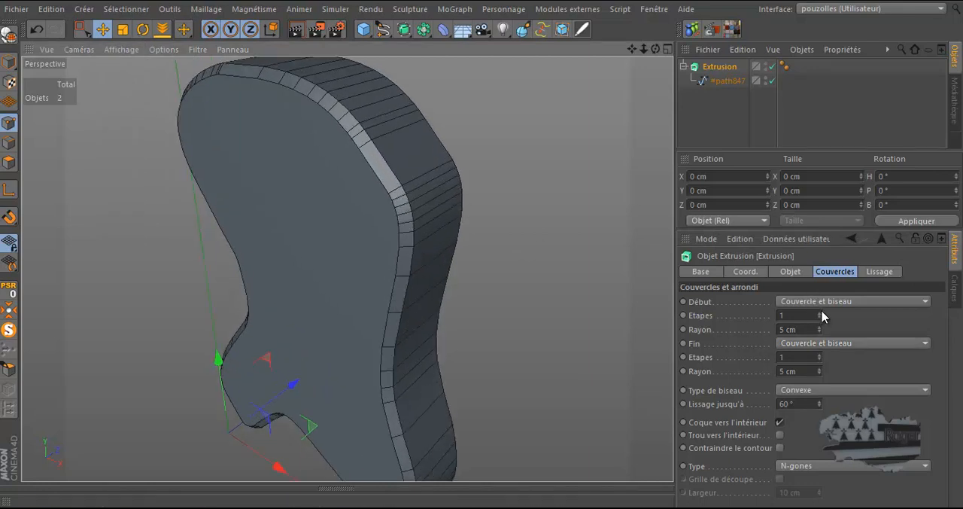
left_click(819, 313)
left_click(820, 313)
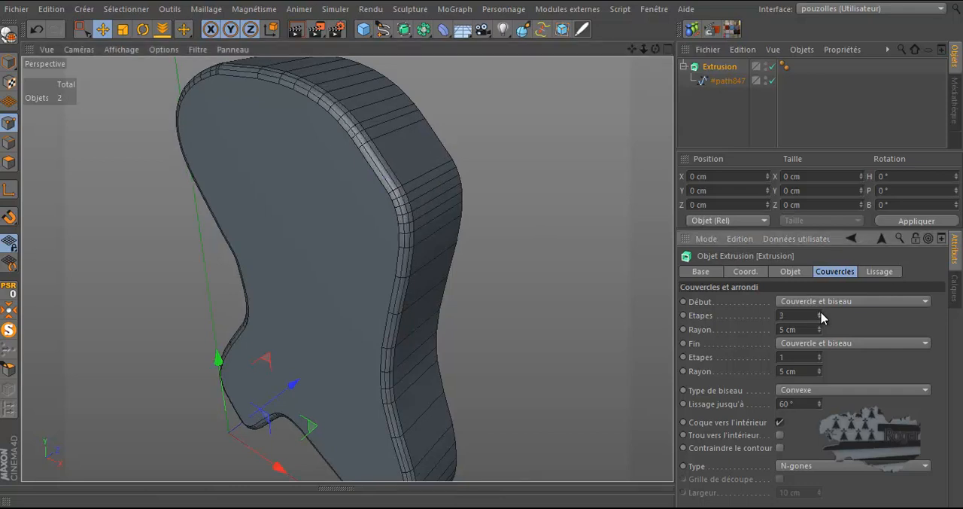
left_click(819, 354)
left_click(820, 354)
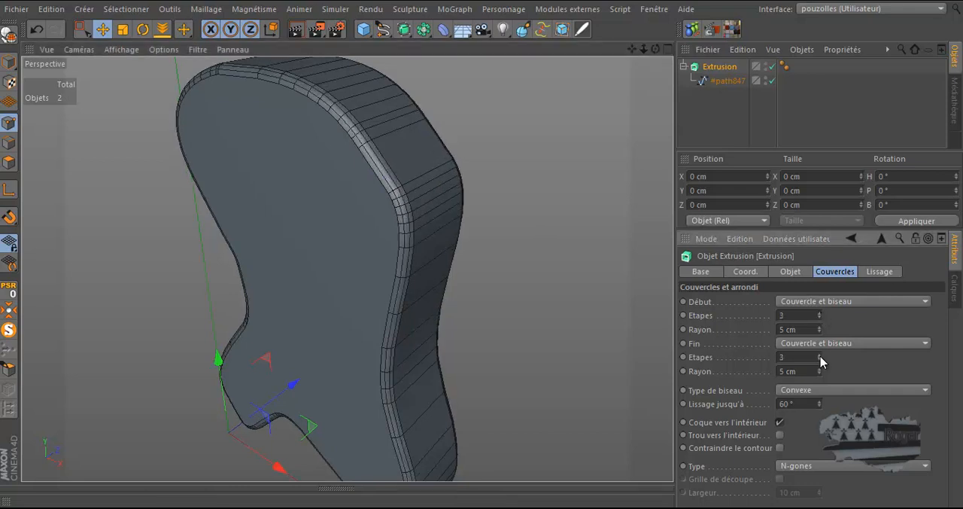
scroll(494, 267, "down", 3)
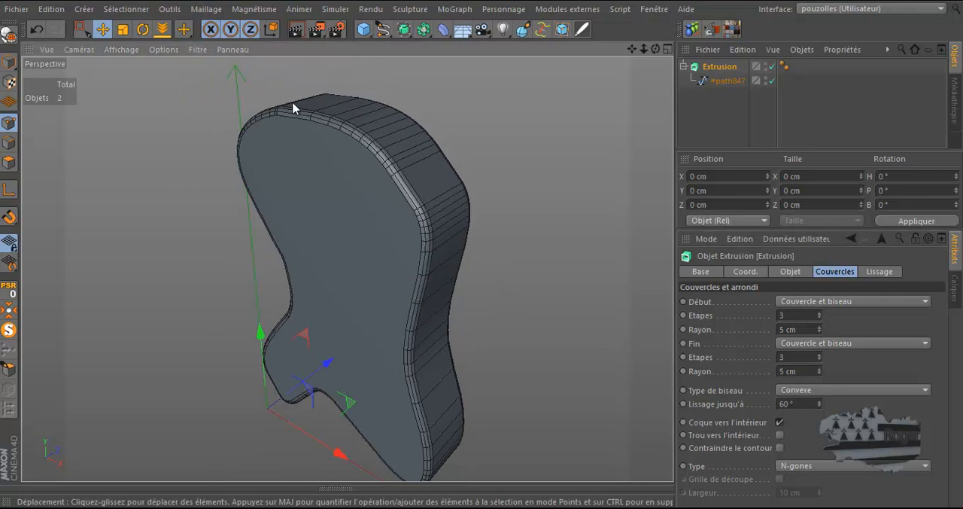
left_click(300, 34)
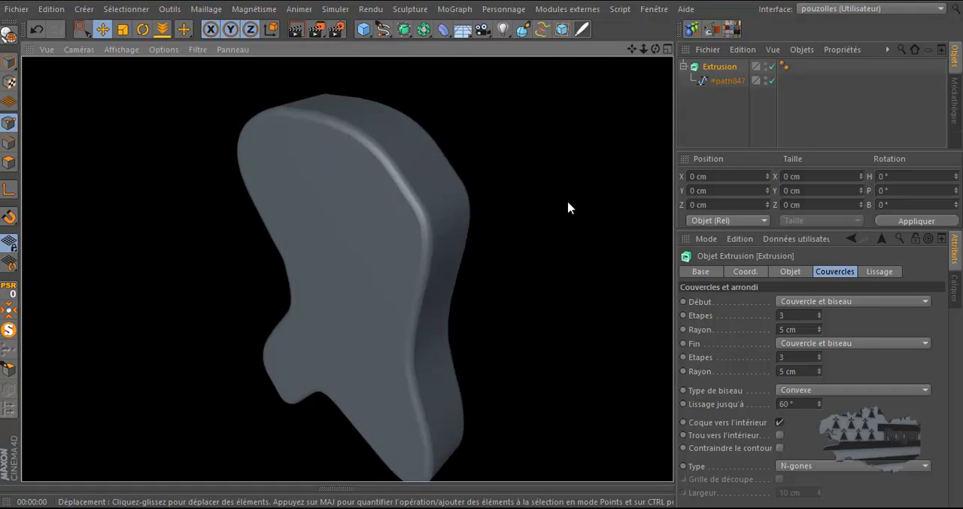
Step: Try the Linéaire, Cubique, Akima, B-Spline and Bézier types on the #path847 spline
left_click(732, 80)
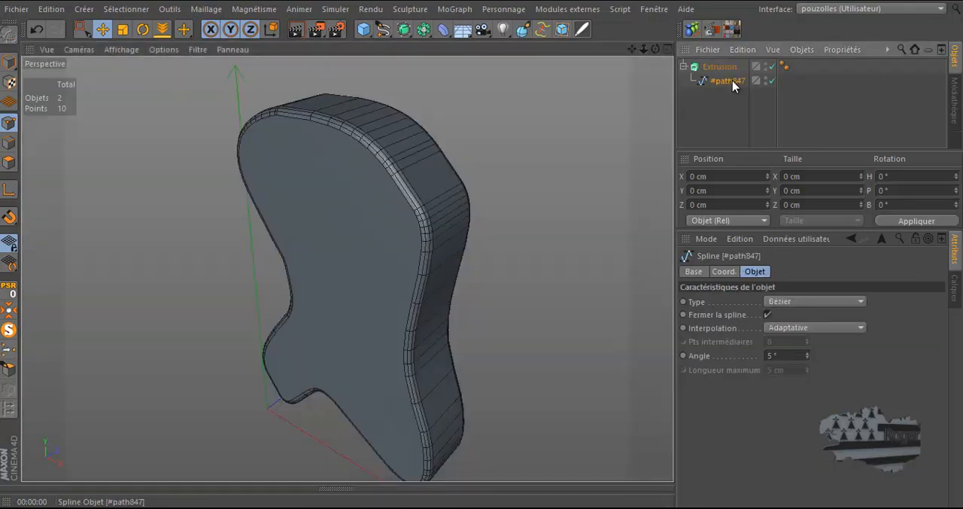
left_click(786, 302)
left_click(785, 316)
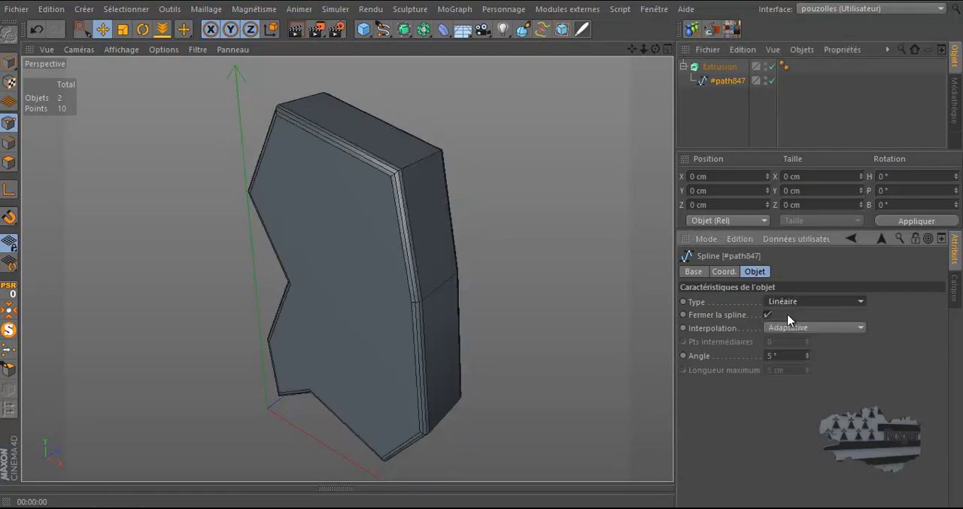
left_click(790, 302)
left_click(790, 331)
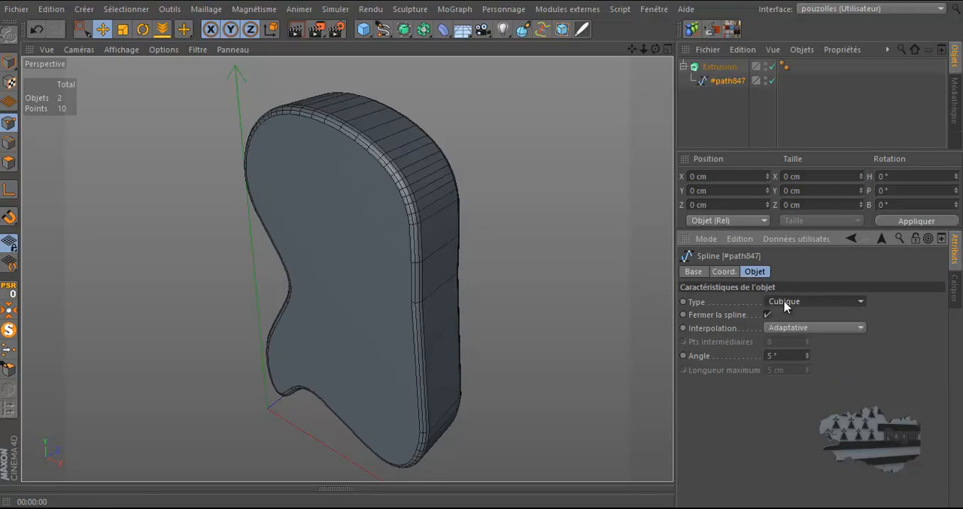
left_click(787, 304)
left_click(793, 350)
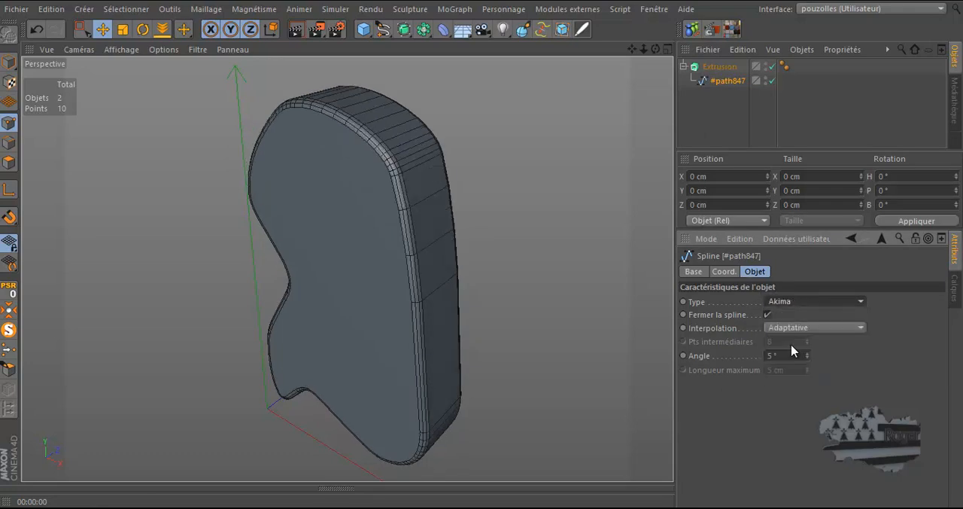
left_click(793, 303)
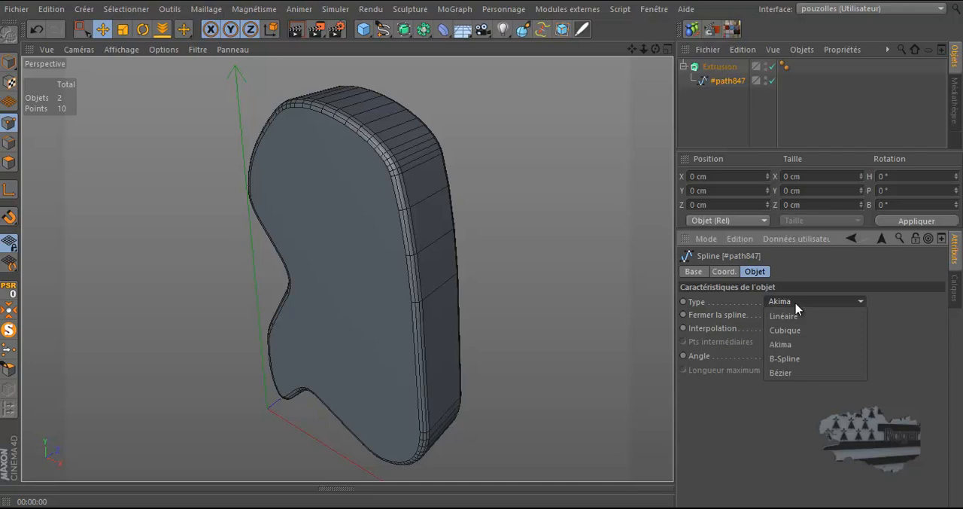
left_click(794, 360)
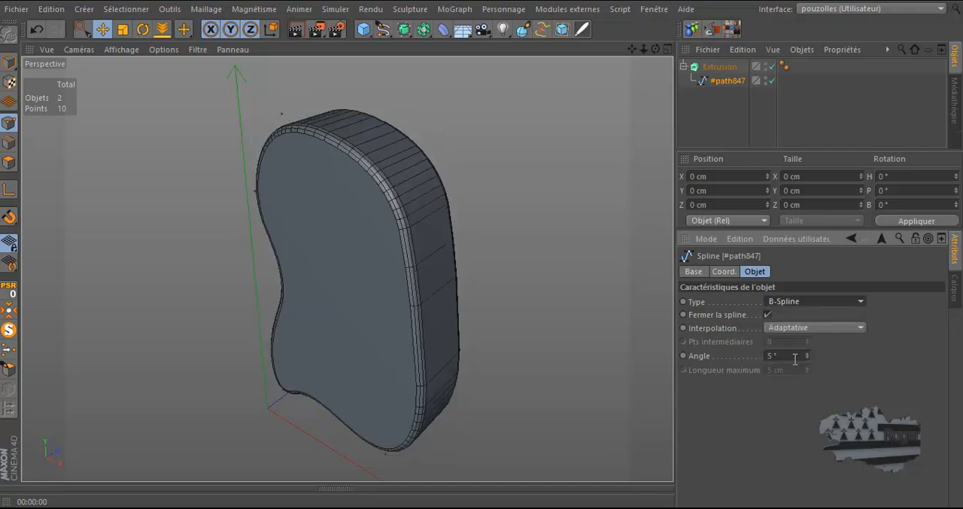
left_click(783, 301)
left_click(784, 375)
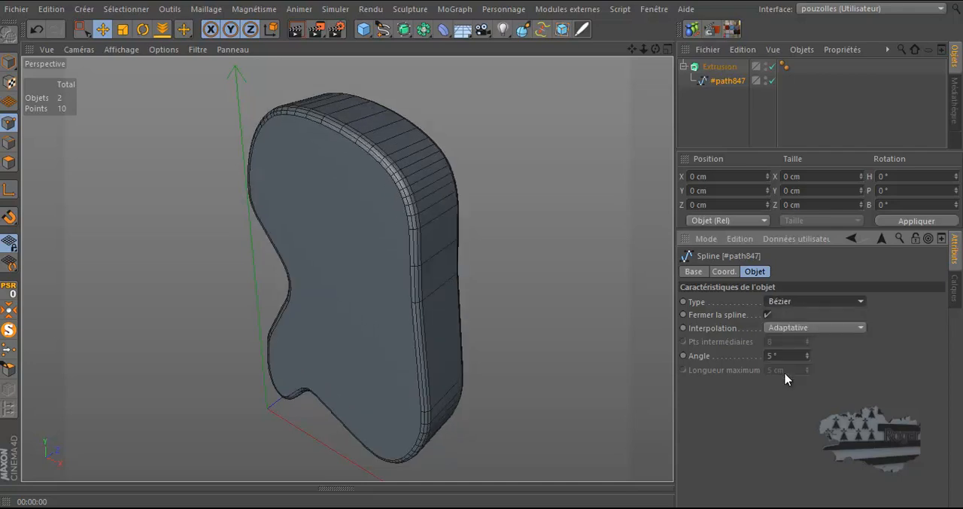
Step: Set the #path847 spline's type to Cubique
left_click(794, 301)
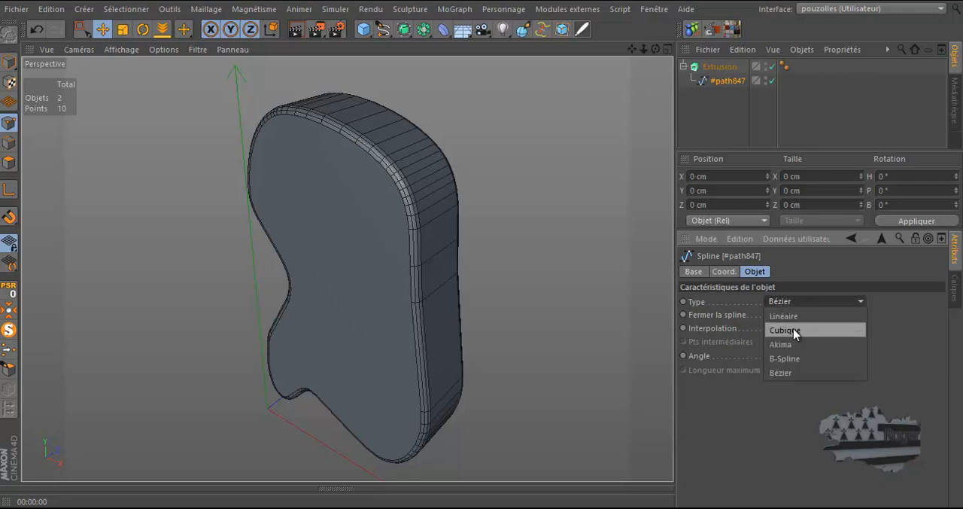
left_click(793, 329)
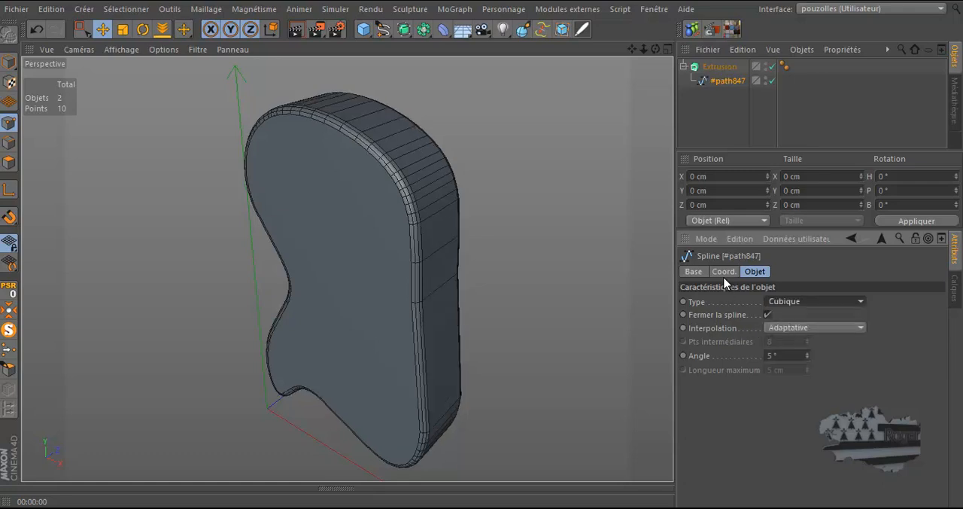
Step: Try the Naturelle, Sans, Uniforme, Adaptative and Subdiviser interpolation modes on the #path847 spline
left_click(789, 329)
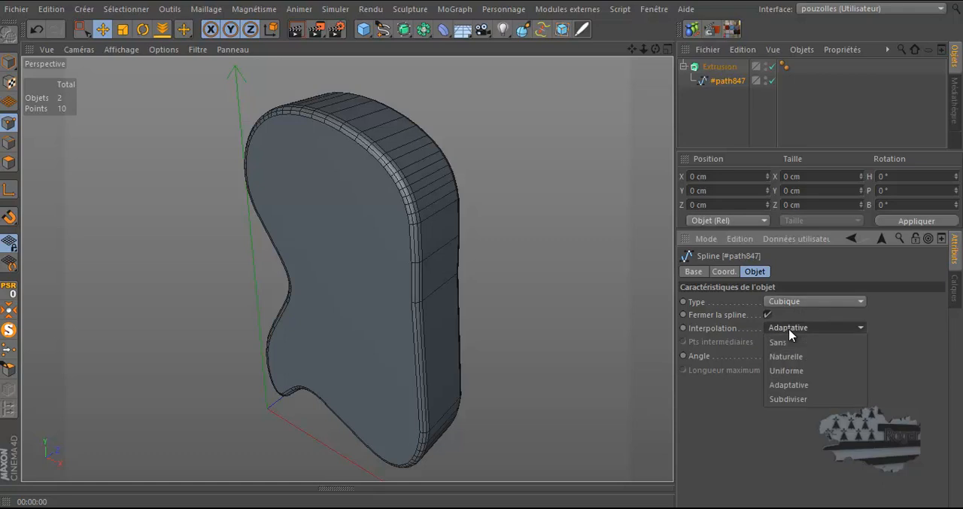
left_click(787, 358)
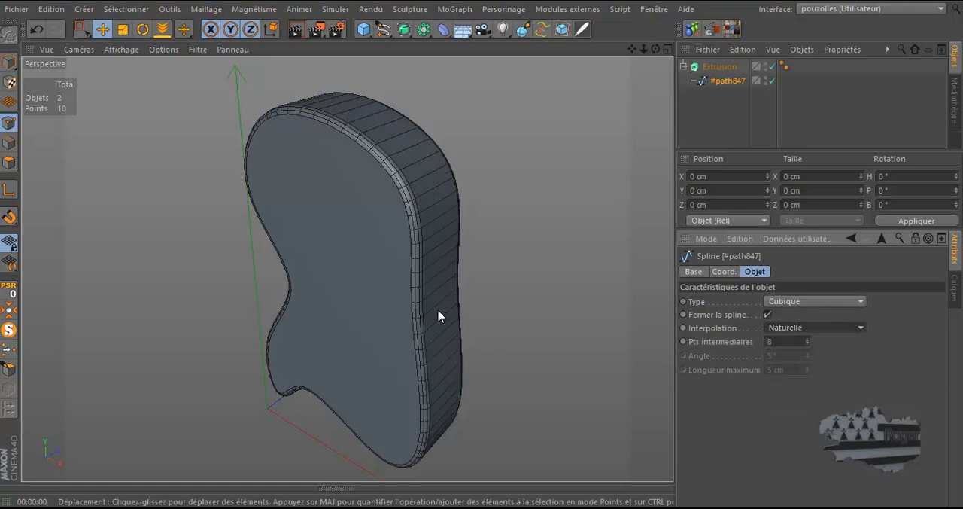
left_click(808, 328)
left_click(805, 339)
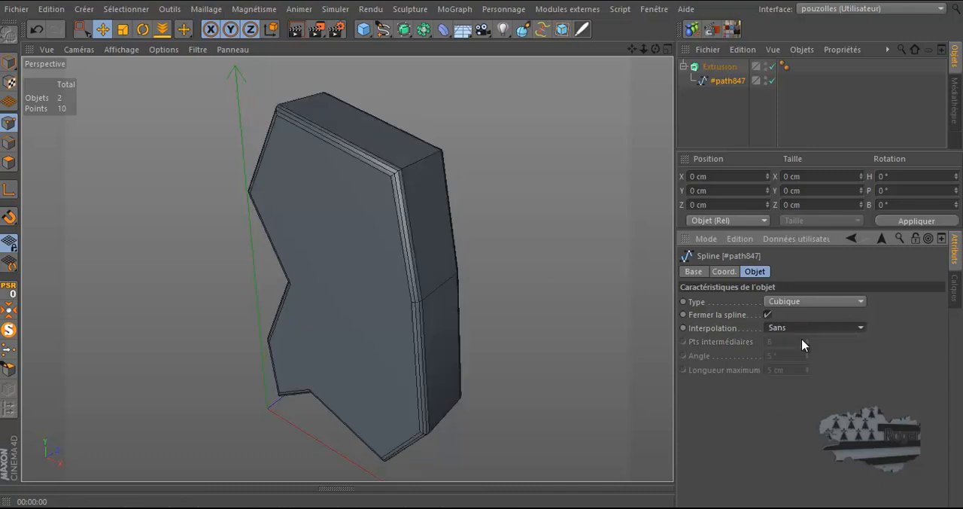
left_click(795, 327)
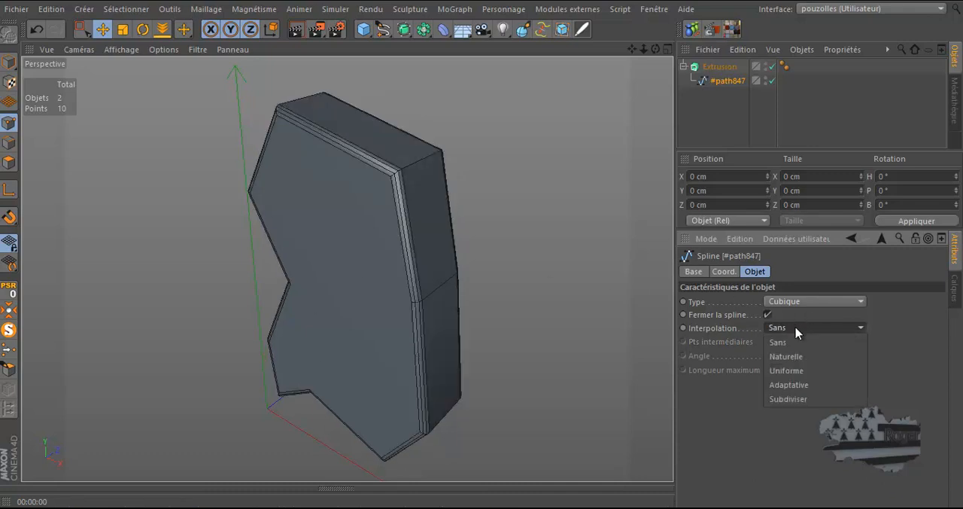
left_click(798, 371)
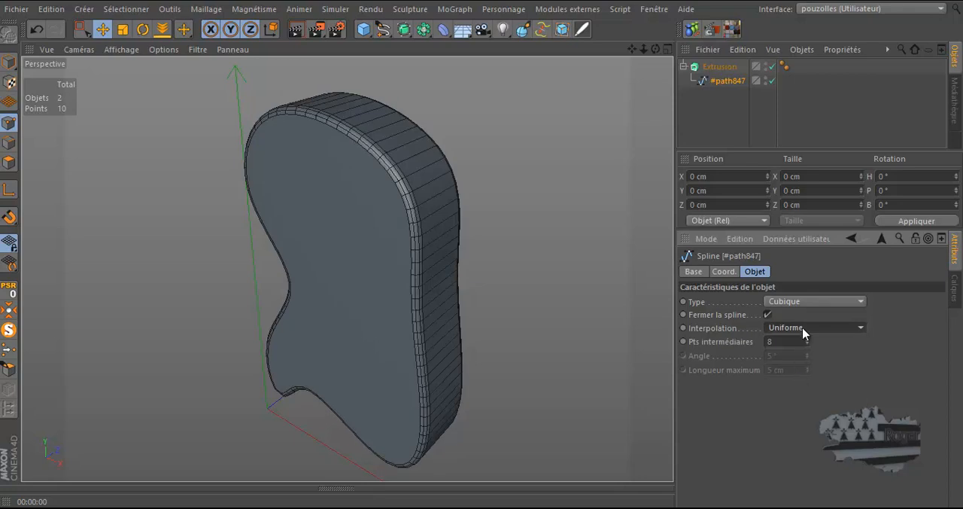
left_click(802, 329)
left_click(796, 384)
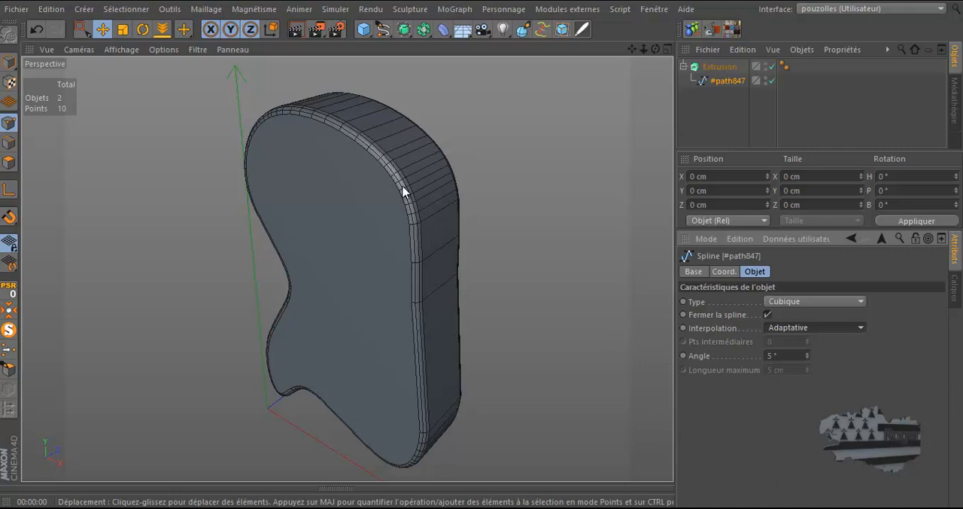
left_click(807, 328)
left_click(800, 398)
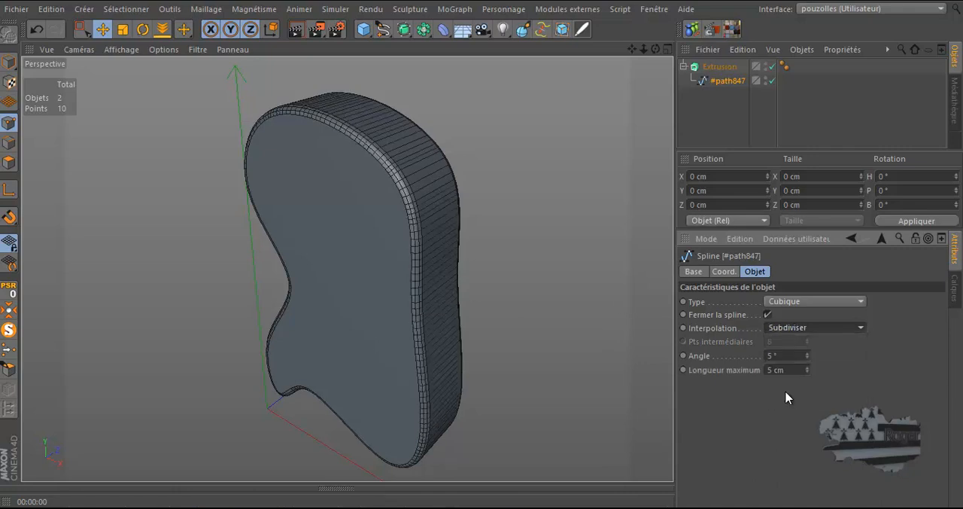
Step: Set the #path847 spline's interpolation to Naturelle with 7 intermediate points
left_click(822, 329)
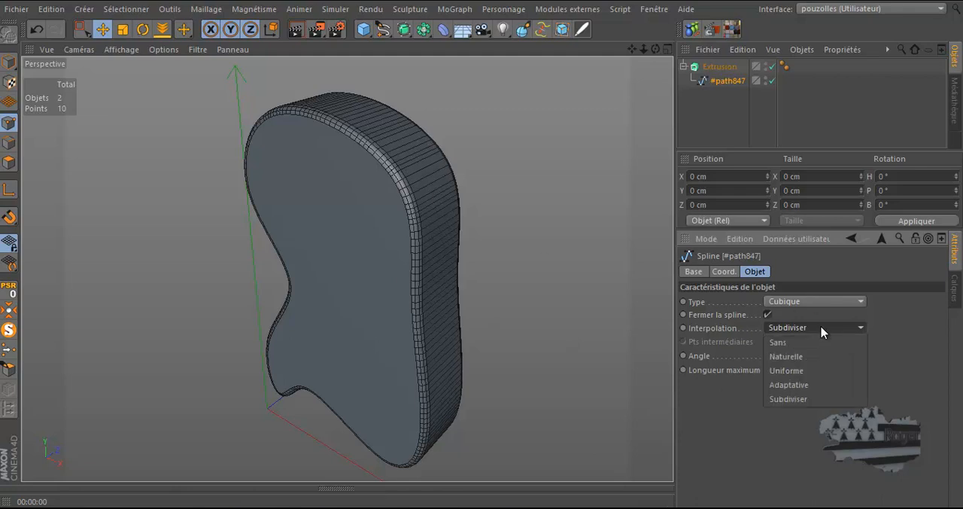
left_click(800, 359)
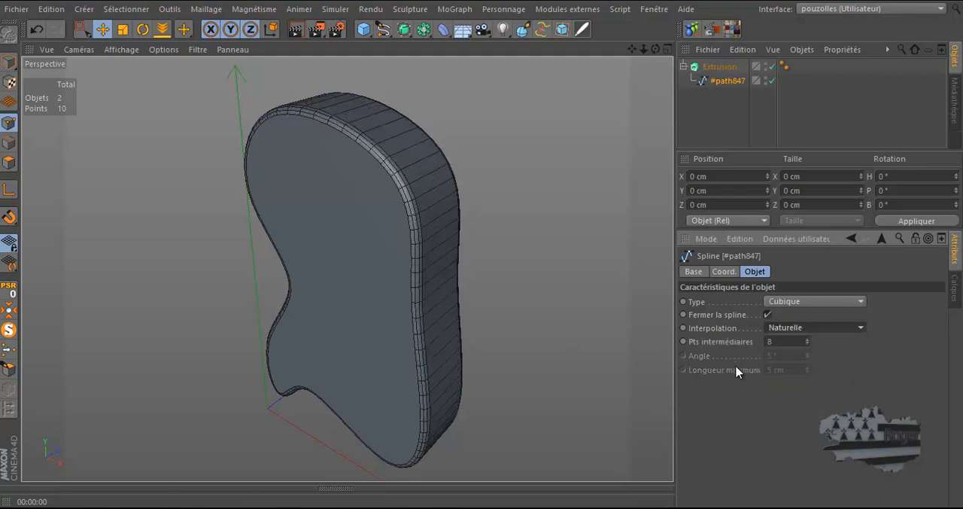
left_click(806, 344)
left_click(807, 344)
left_click(806, 343)
left_click(806, 345)
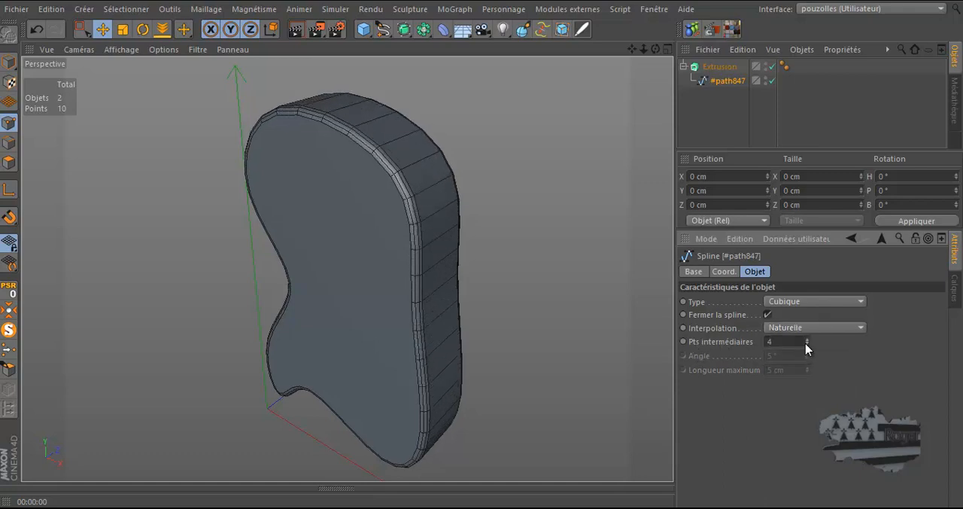
left_click(807, 343)
left_click(807, 344)
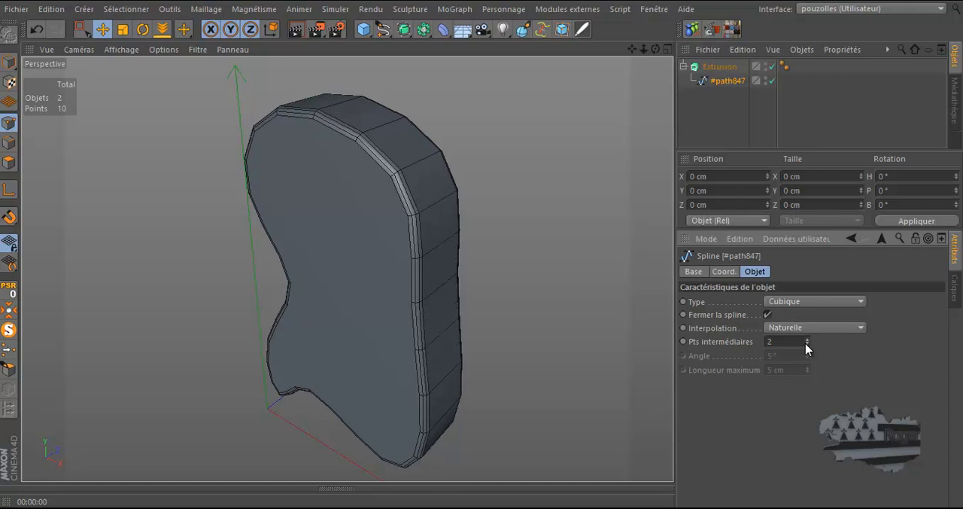
left_click(807, 344)
left_click(806, 339)
left_click(806, 339)
left_click(807, 340)
left_click(806, 339)
left_click(807, 339)
left_click(807, 339)
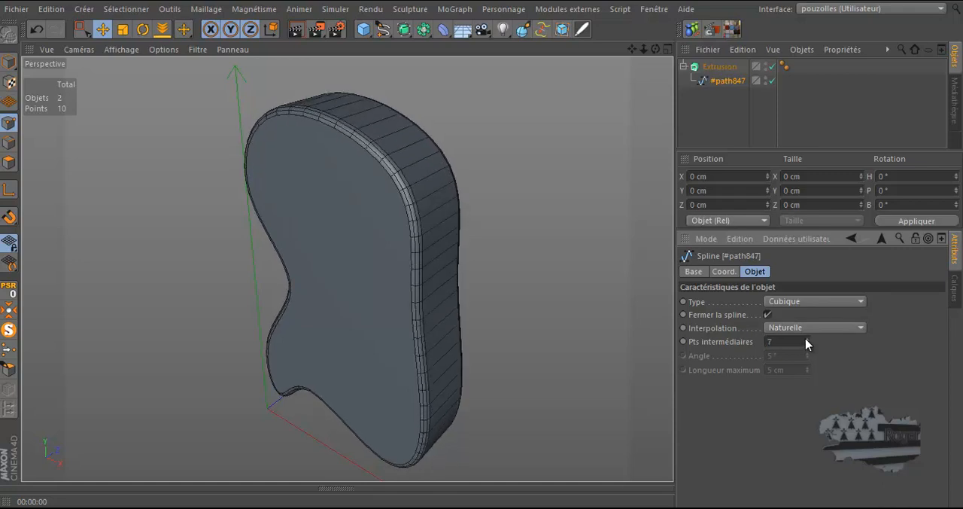
left_click(725, 271)
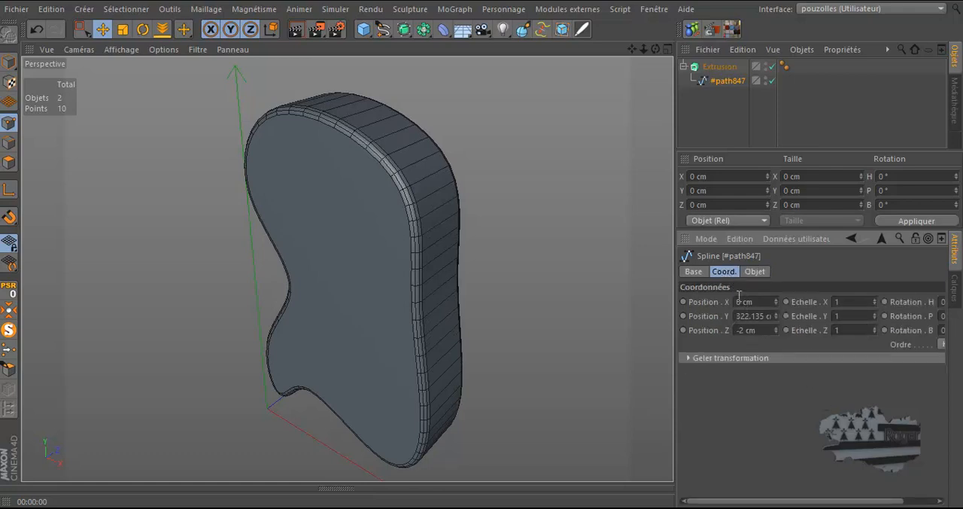
left_click(701, 273)
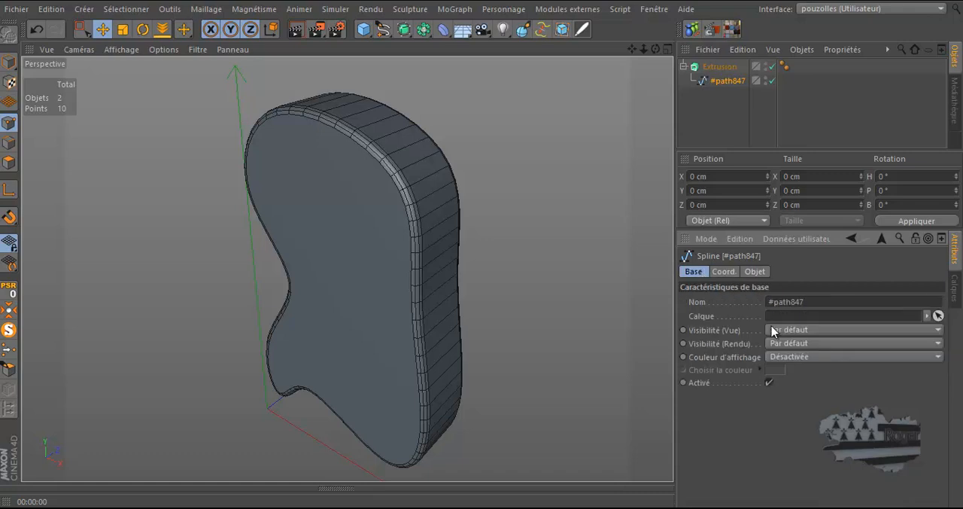
left_click(755, 272)
Step: Render the perspective view with the whole extruded shape seen at an angle
scroll(463, 221, "down", 4)
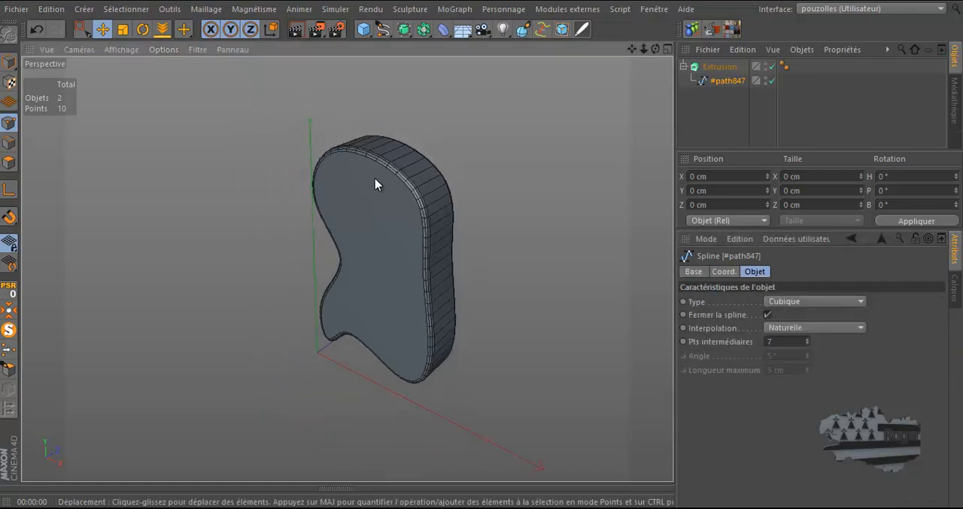
left_click_drag(656, 49, 482, 253)
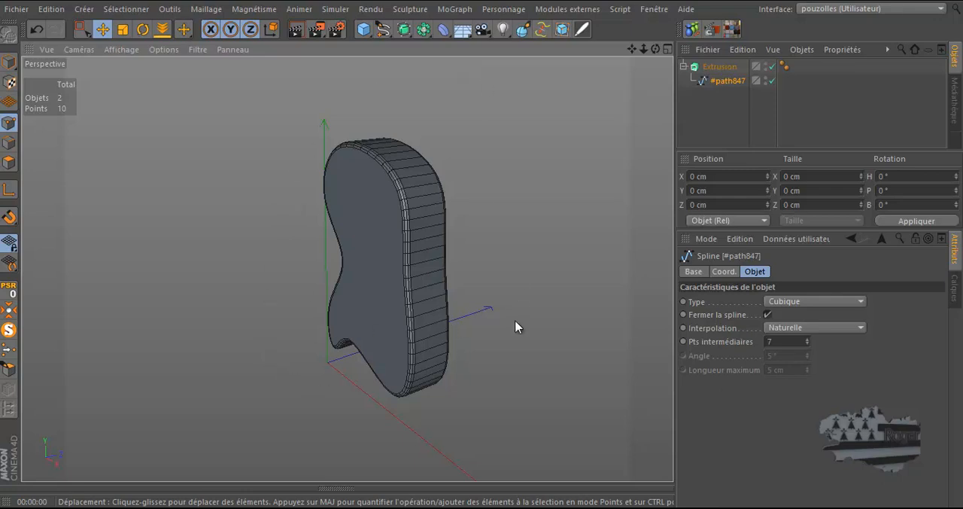
left_click_drag(654, 51, 489, 253)
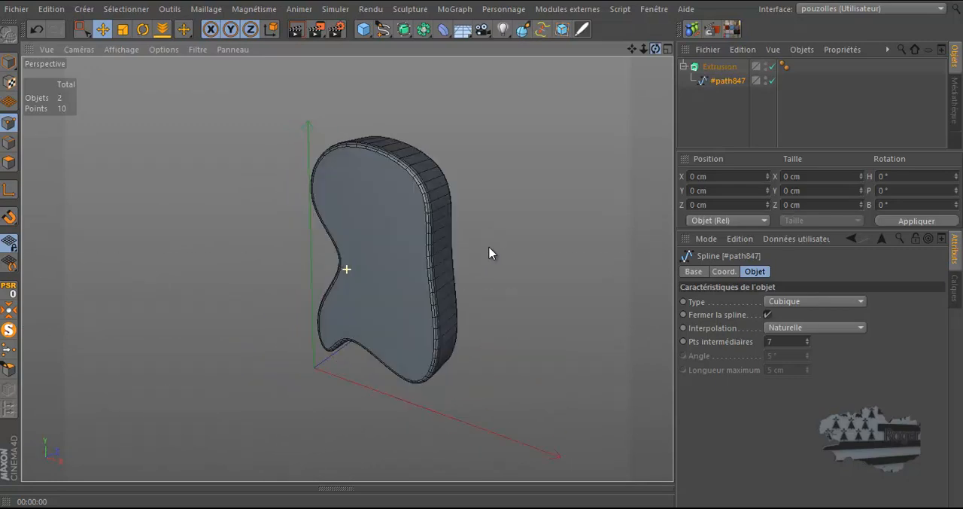
left_click(296, 30)
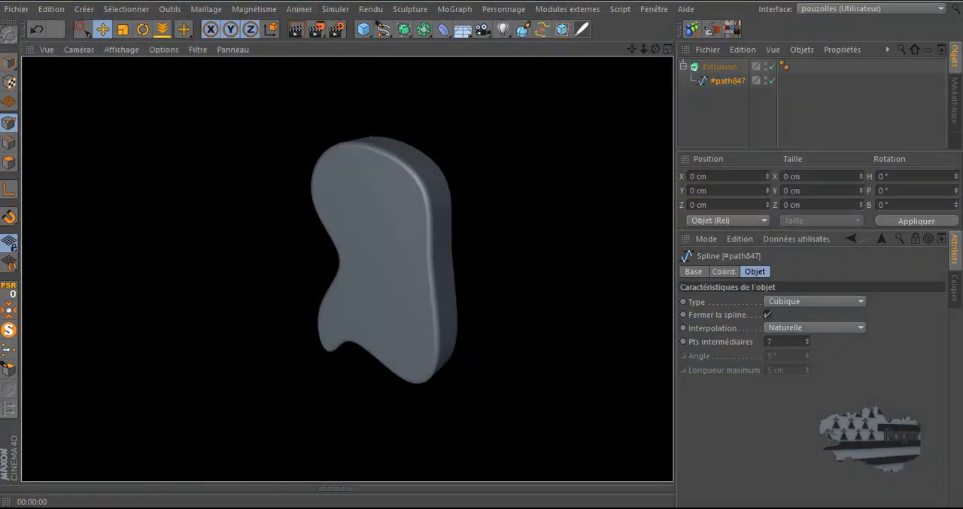
Step: Switch to the browser's Code Vonc Import SVG page and examine which SVG elements the plugin can and cannot import
left_click_drag(962, 8, 379, 1)
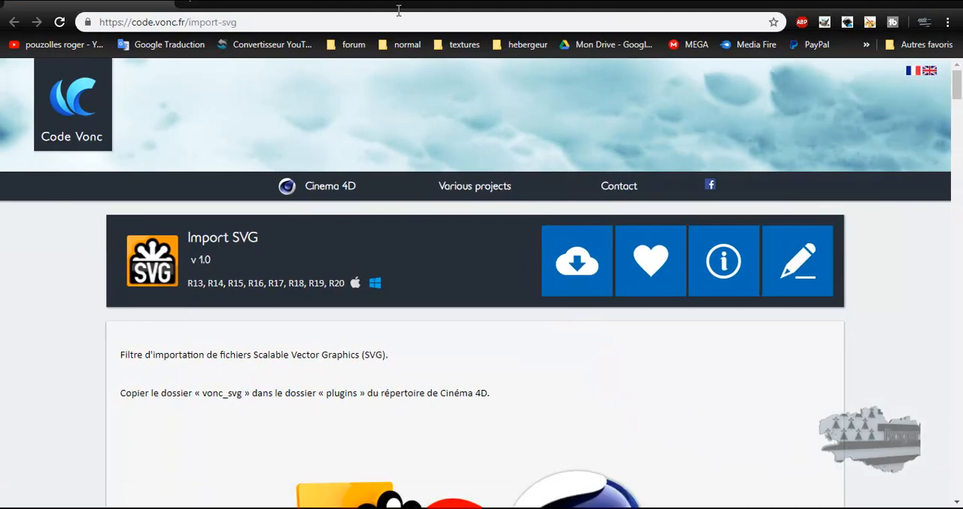
scroll(52, 277, "down", 5)
scroll(53, 277, "down", 6)
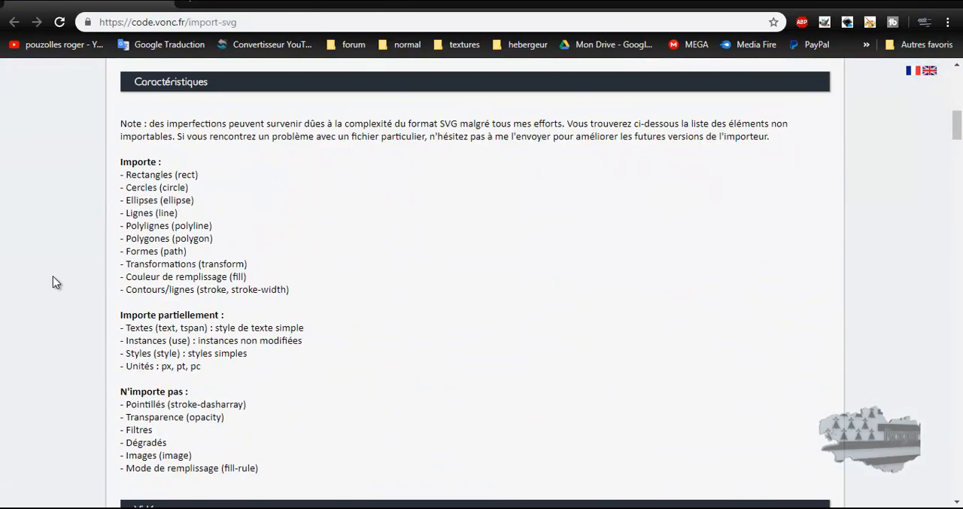
scroll(53, 282, "up", 2)
scroll(90, 407, "down", 1)
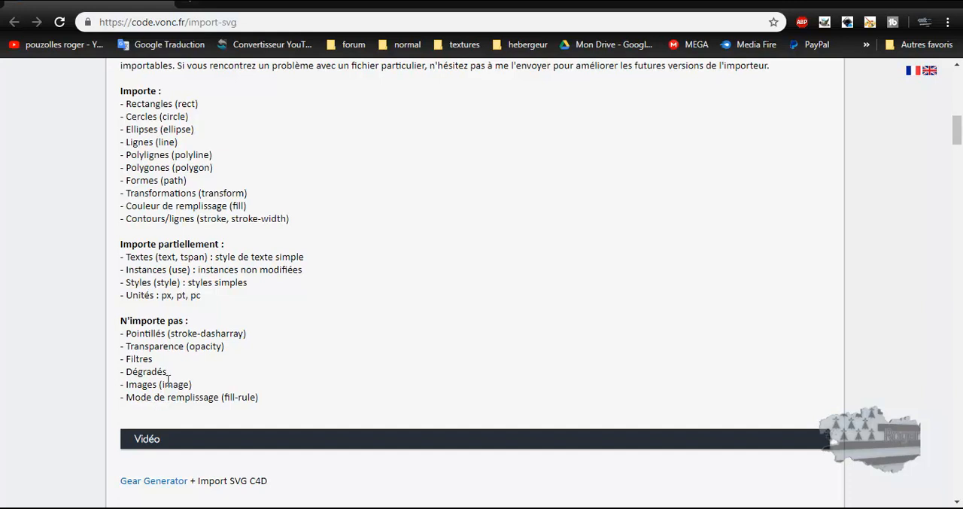
Step: Examine the Import SVG documentation on layer spacing, colour import and shape filling, and the SVG versus C4D comparison images
scroll(71, 367, "down", 5)
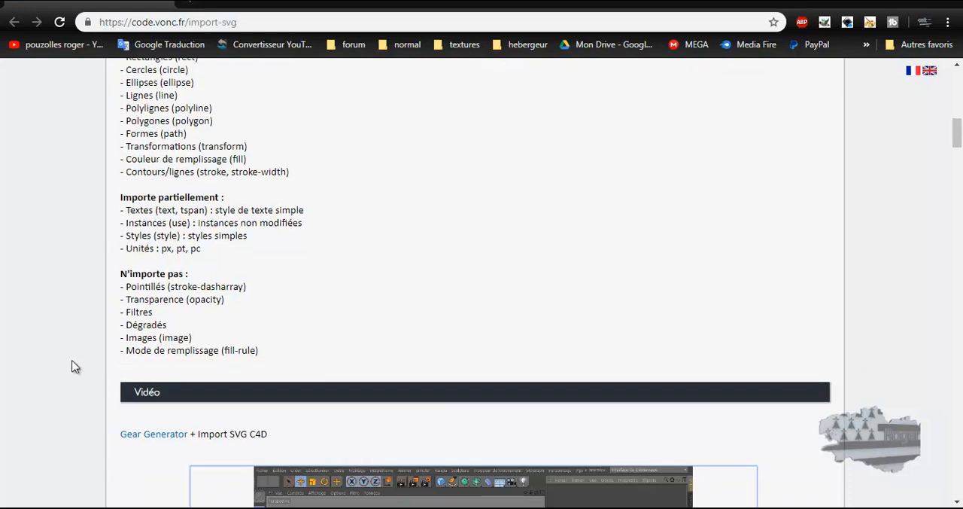
scroll(72, 366, "down", 4)
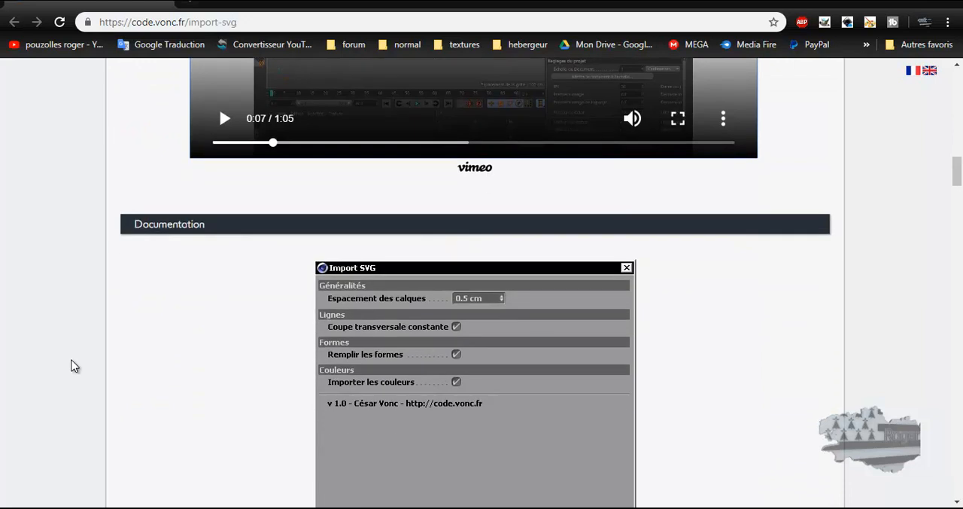
scroll(74, 366, "down", 2)
scroll(74, 365, "down", 1)
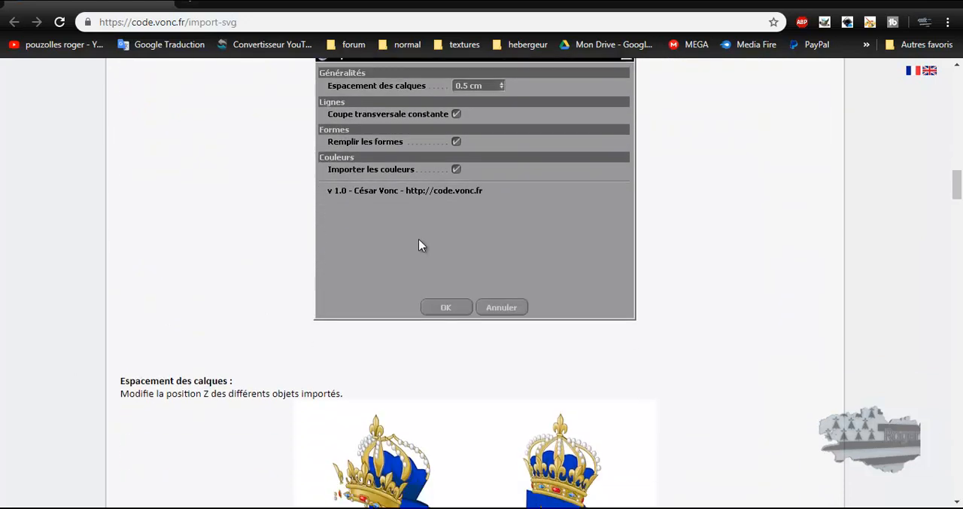
scroll(419, 239, "up", 1)
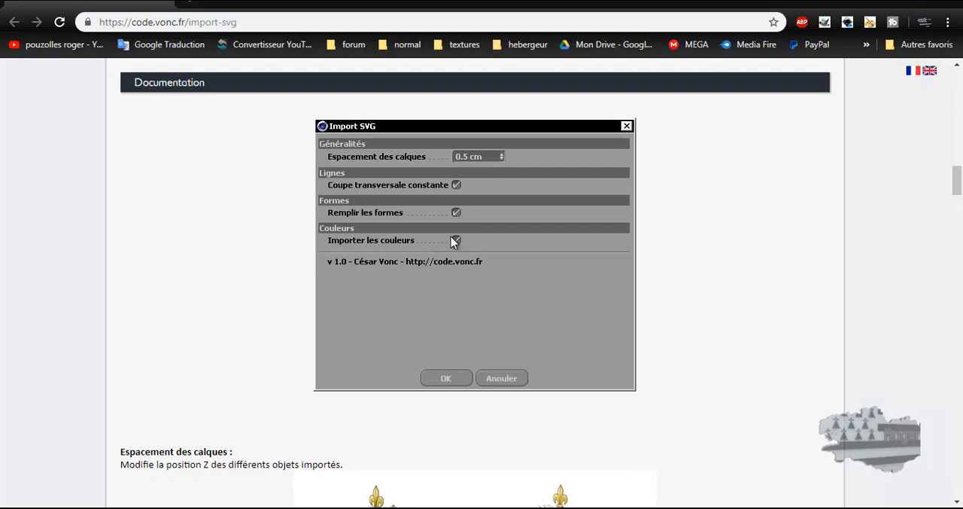
scroll(76, 298, "down", 4)
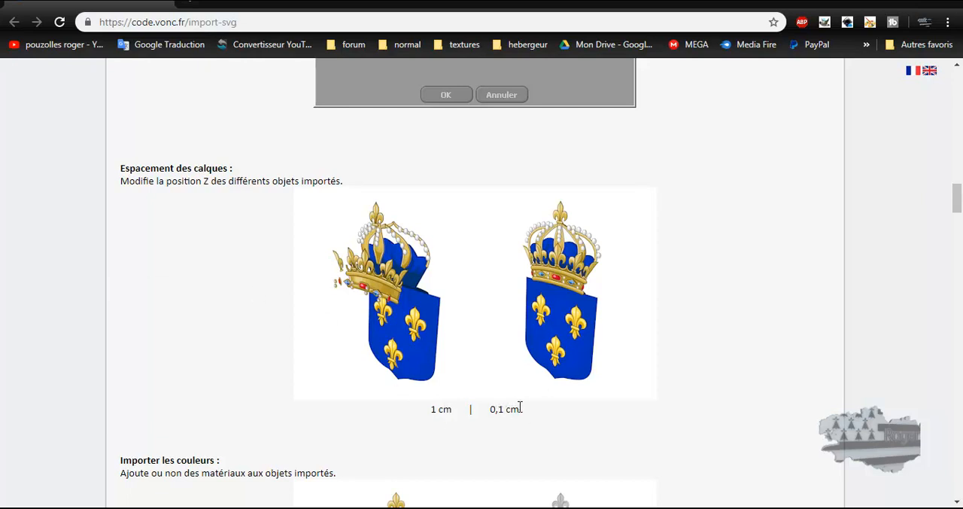
scroll(367, 262, "up", 6)
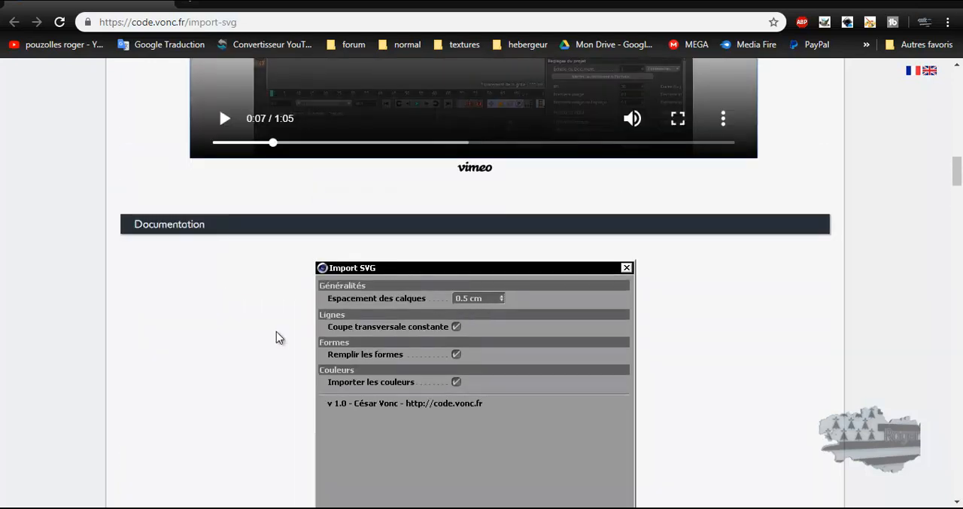
scroll(238, 343, "down", 12)
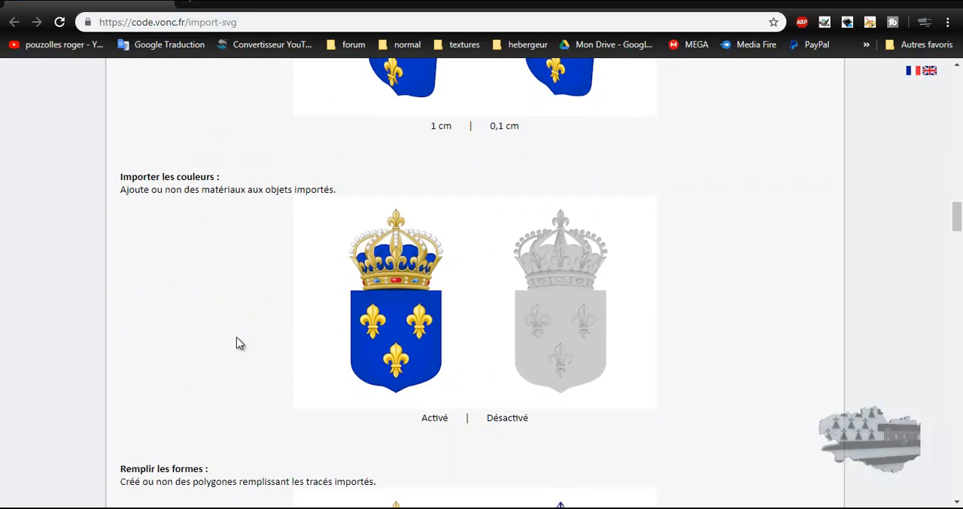
scroll(252, 304, "down", 8)
scroll(214, 314, "down", 10)
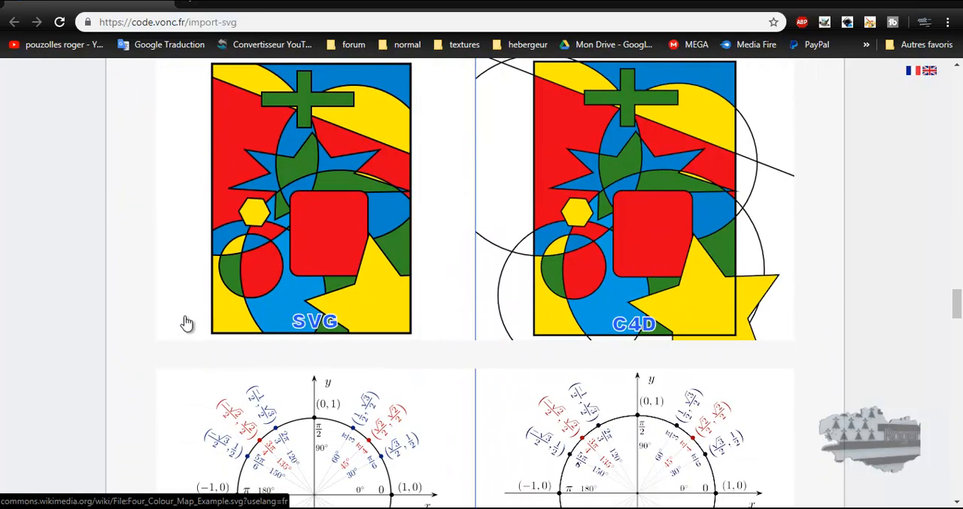
Step: Examine the Import SVG plugin's source file tree and code listings, and return towards the page's beginning
scroll(183, 324, "down", 8)
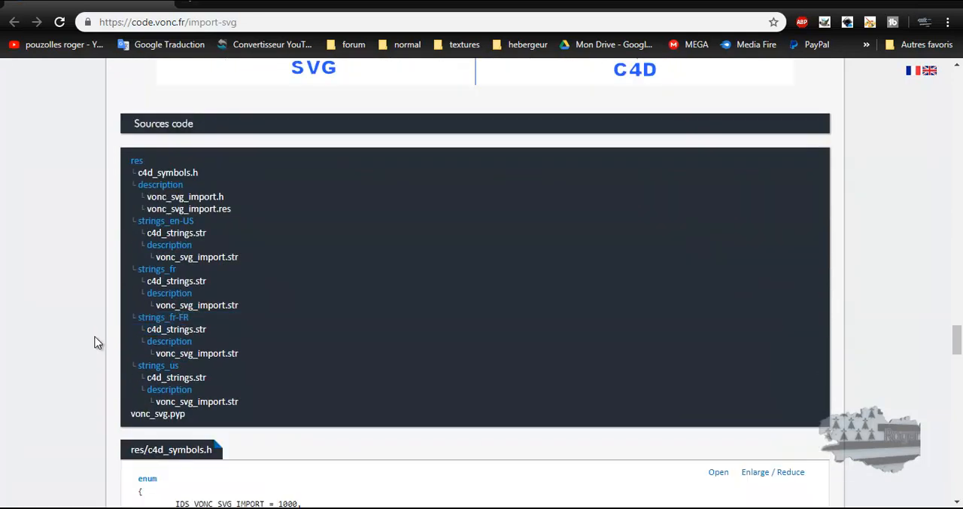
scroll(79, 372, "down", 4)
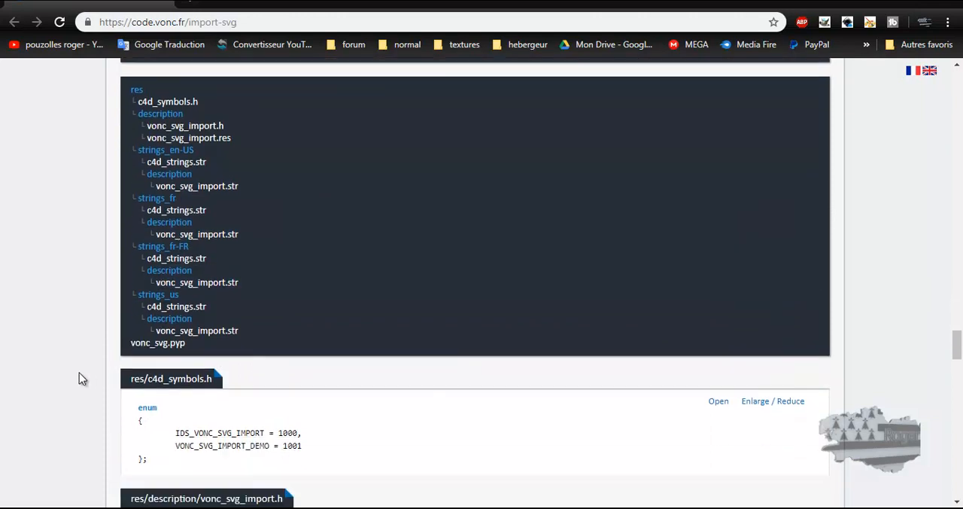
scroll(79, 372, "down", 10)
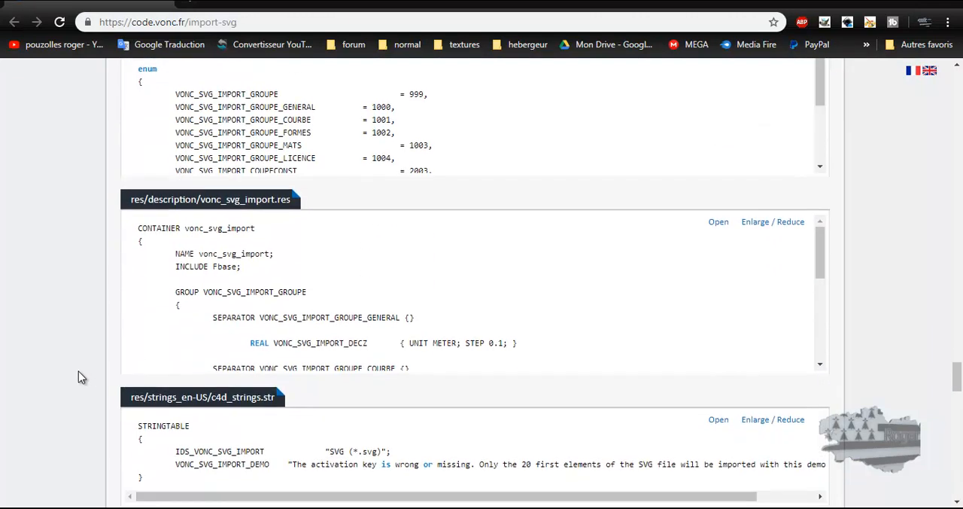
scroll(79, 365, "up", 15)
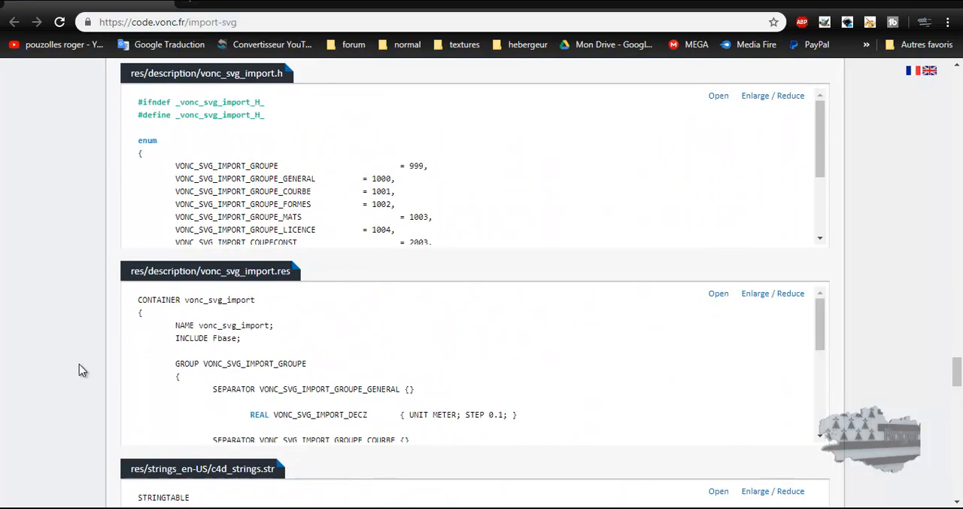
scroll(79, 365, "up", 20)
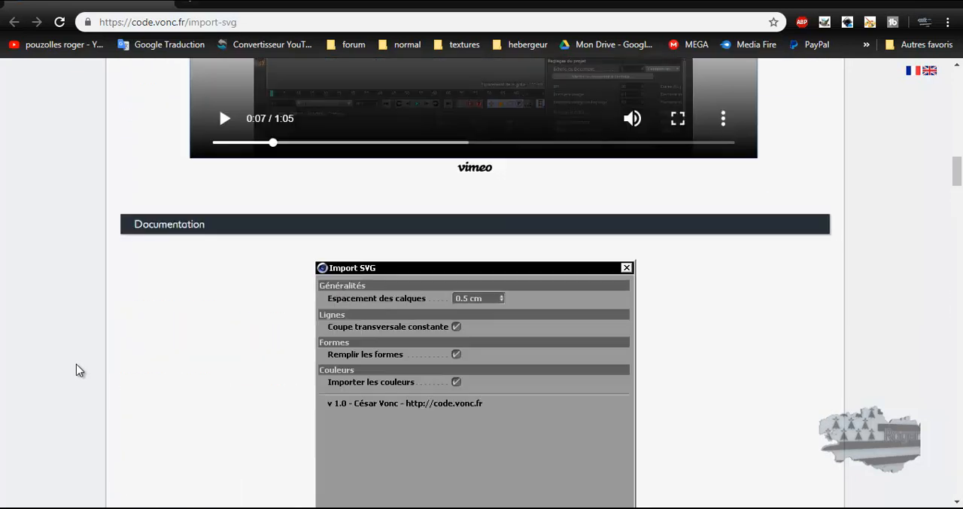
scroll(76, 363, "up", 1)
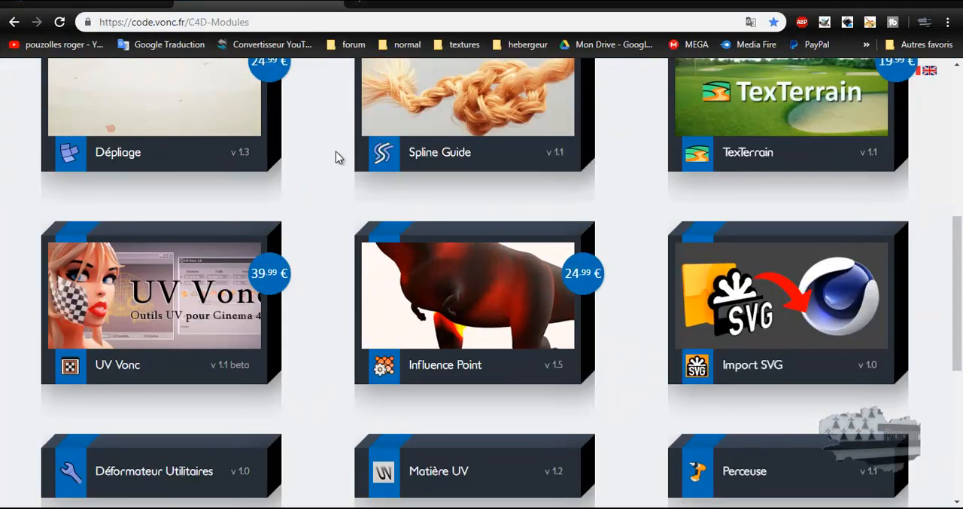
Step: Switch to the Code Vonc C4D-Modules page and examine the Cinema 4D plugins on offer, from Alvéole to Matière Python
scroll(320, 165, "up", 6)
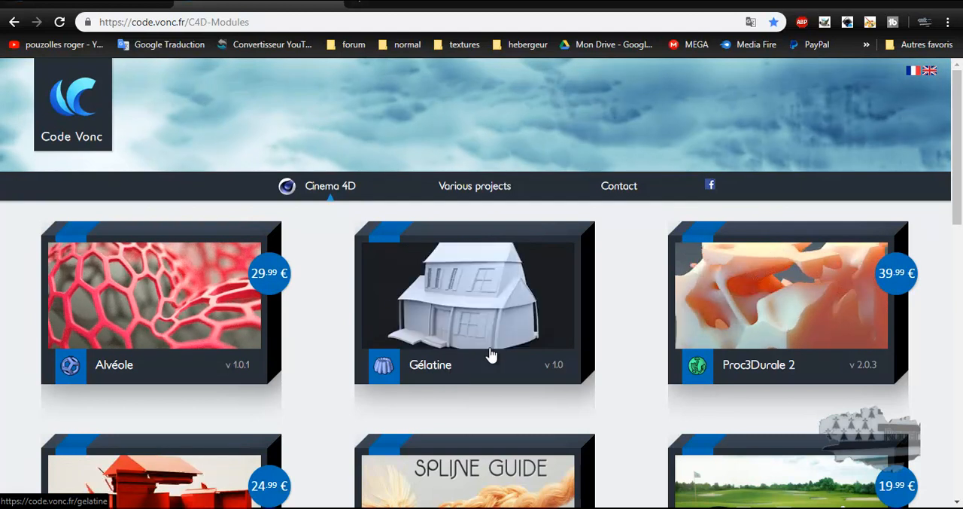
scroll(490, 354, "down", 2)
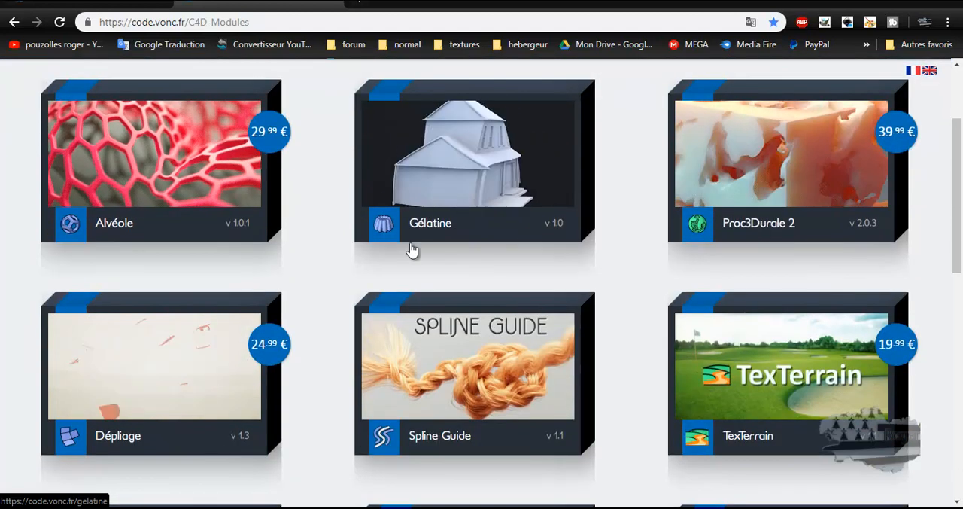
scroll(140, 378, "down", 1)
scroll(140, 378, "down", 1)
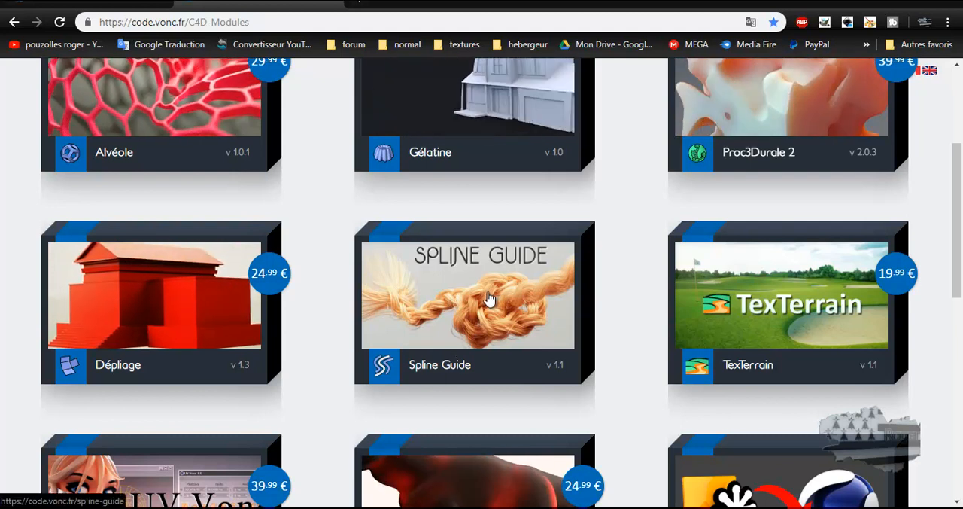
scroll(489, 298, "down", 3)
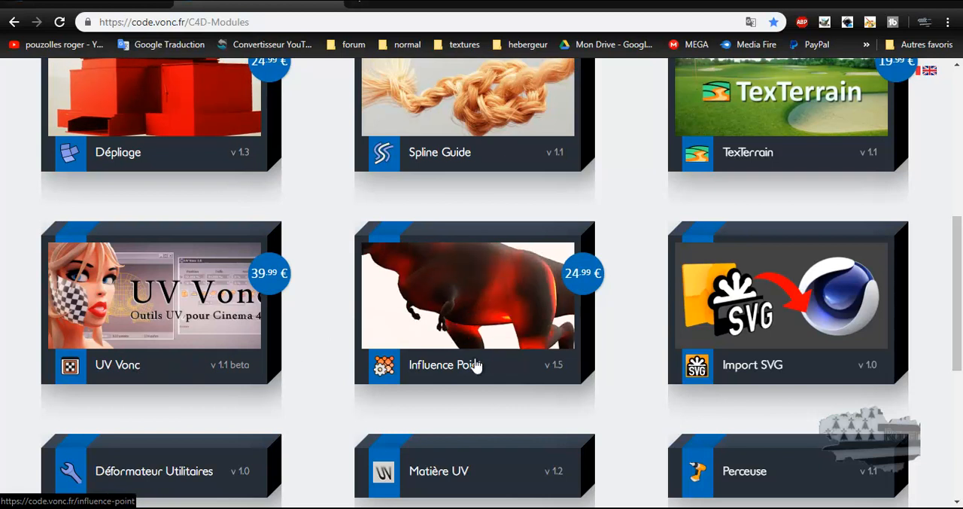
scroll(677, 316, "down", 1)
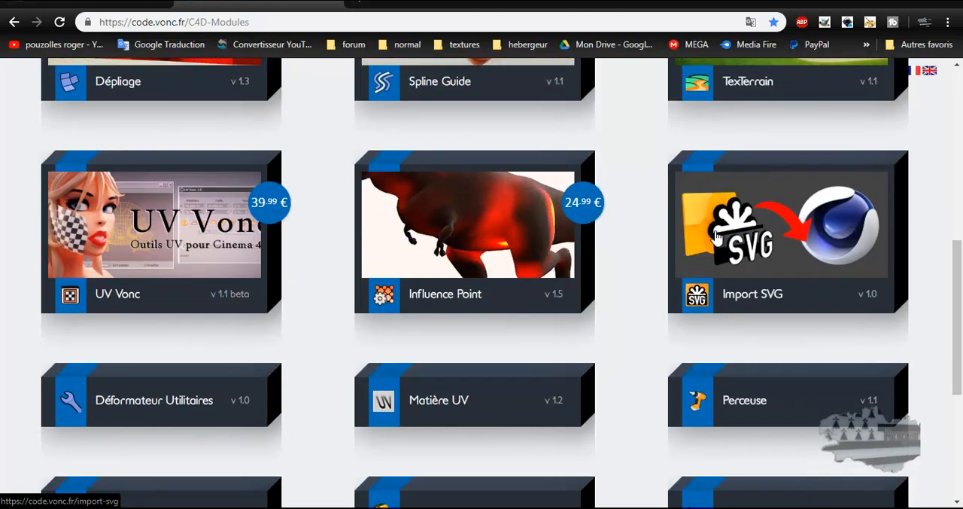
scroll(133, 360, "down", 1)
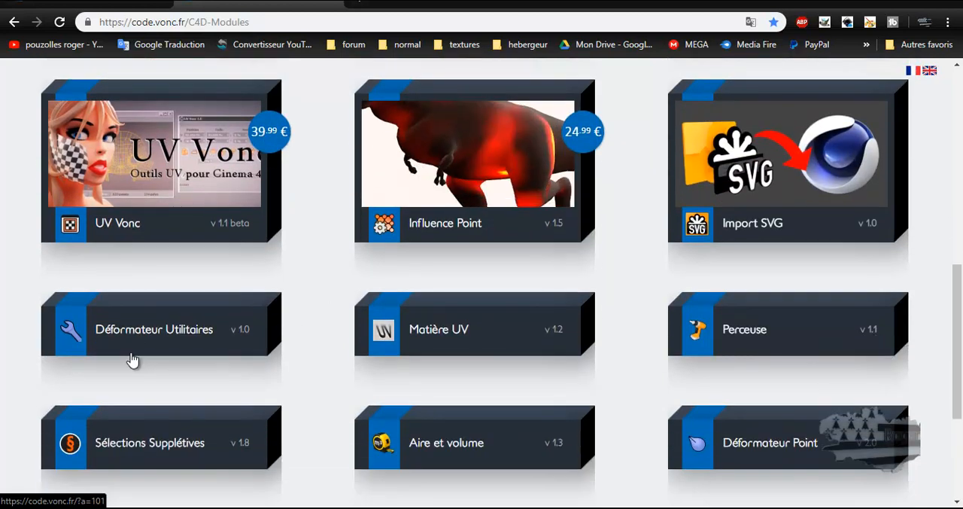
scroll(133, 360, "down", 1)
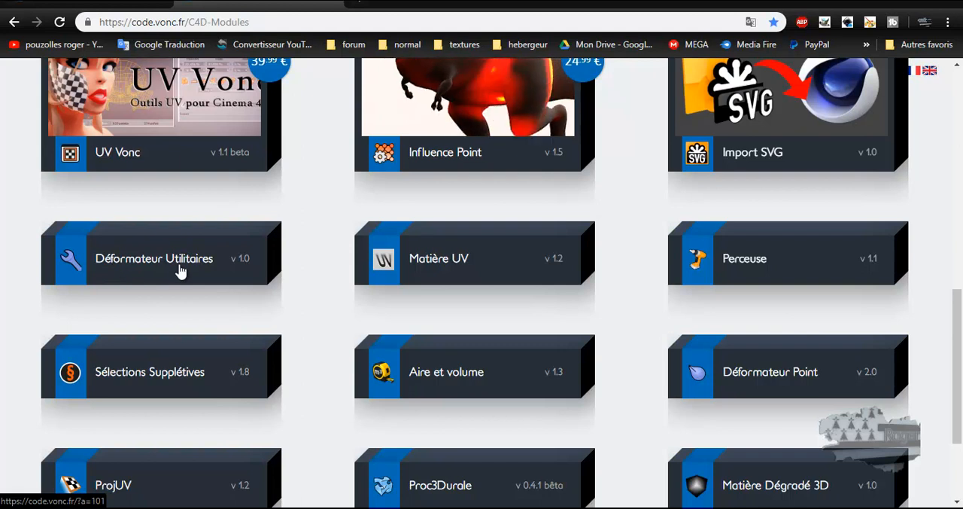
scroll(181, 273, "down", 2)
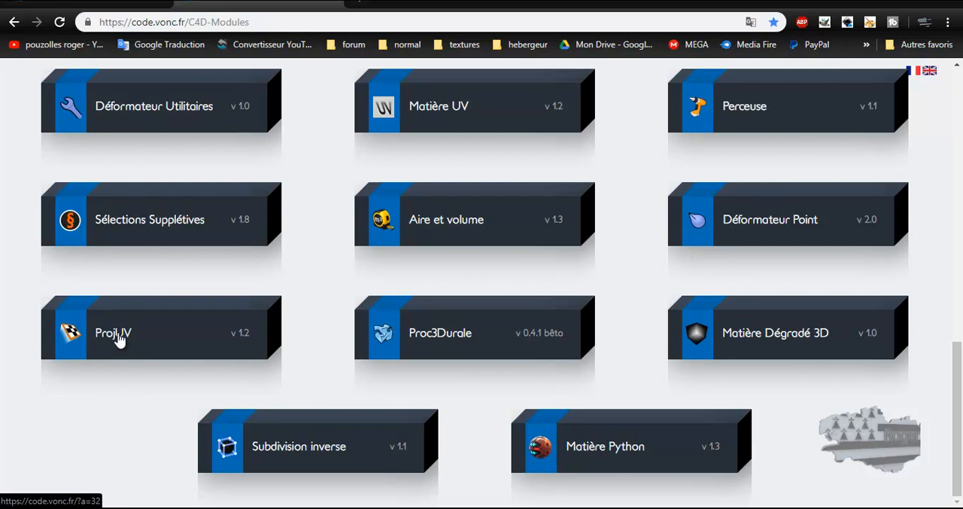
scroll(127, 339, "up", 12)
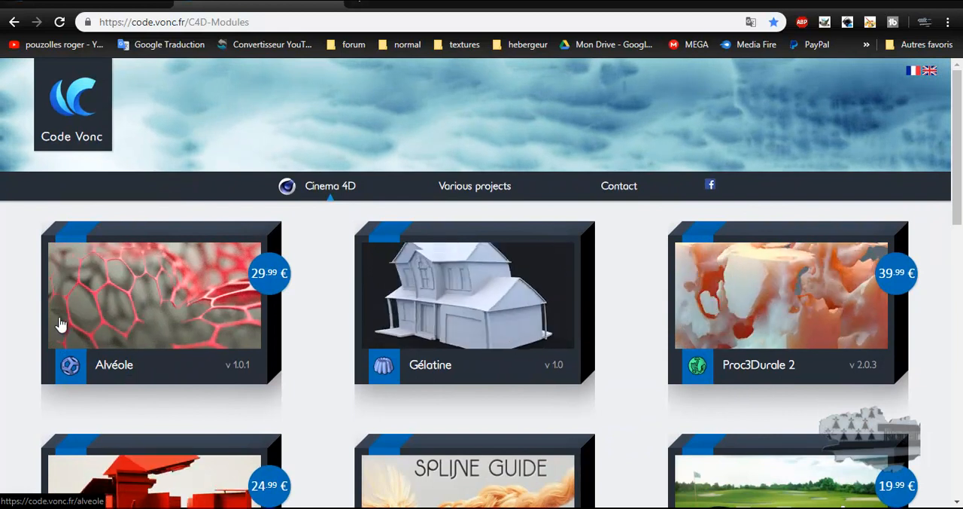
scroll(61, 324, "down", 2)
scroll(60, 324, "up", 2)
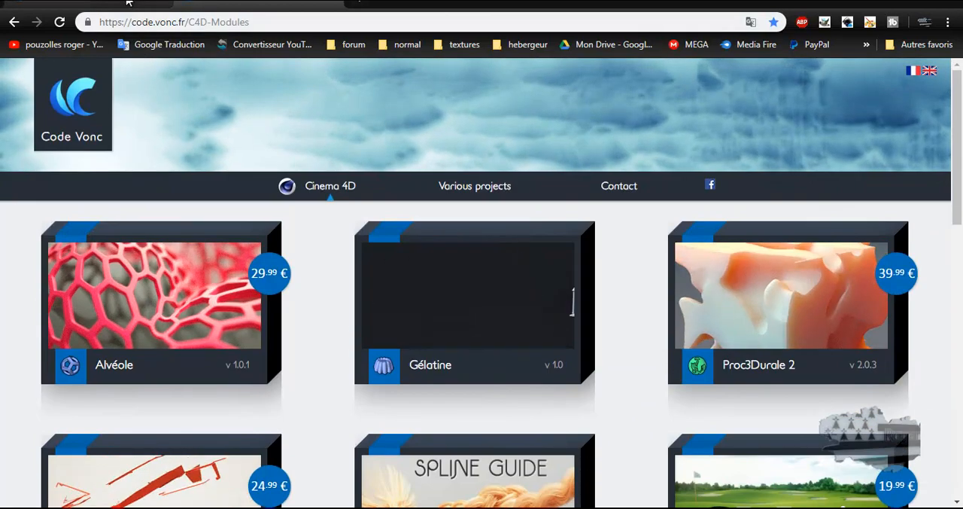
Step: Return to the Import SVG page and select its web address
left_click(128, 4)
left_click(167, 22)
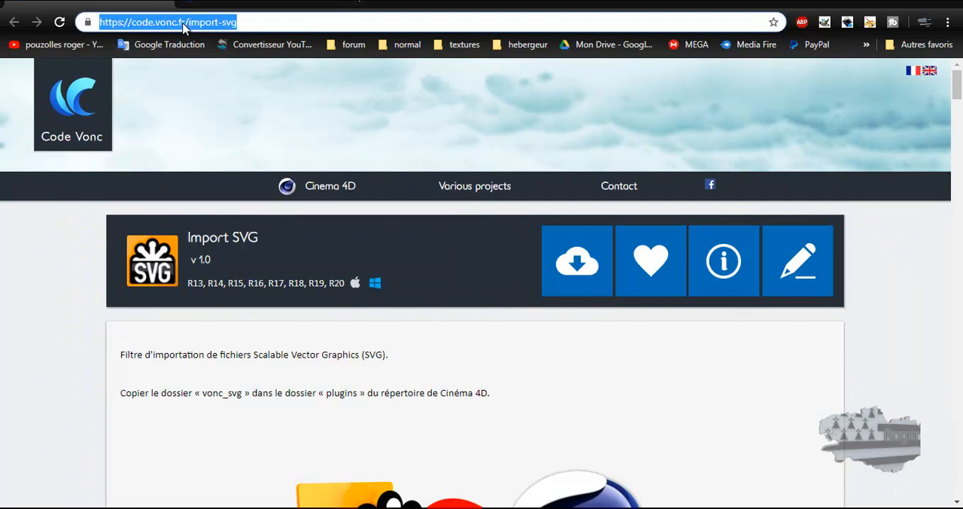